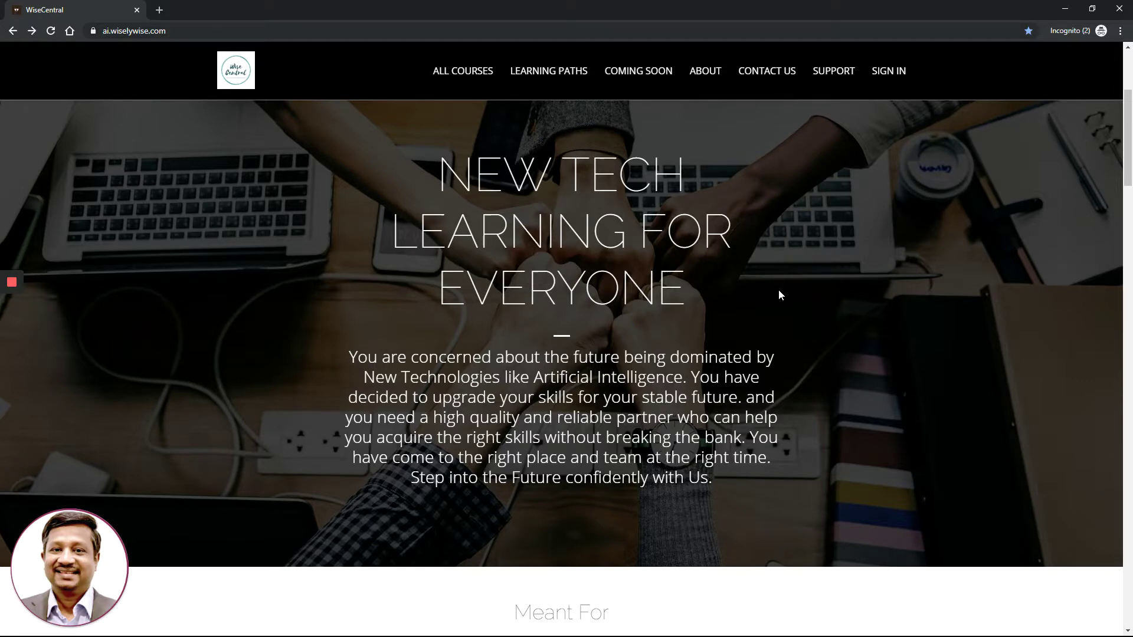
Scroll up the WiseCentral home page to the Black Friday coupon banner
scroll(779, 295, "up", 1)
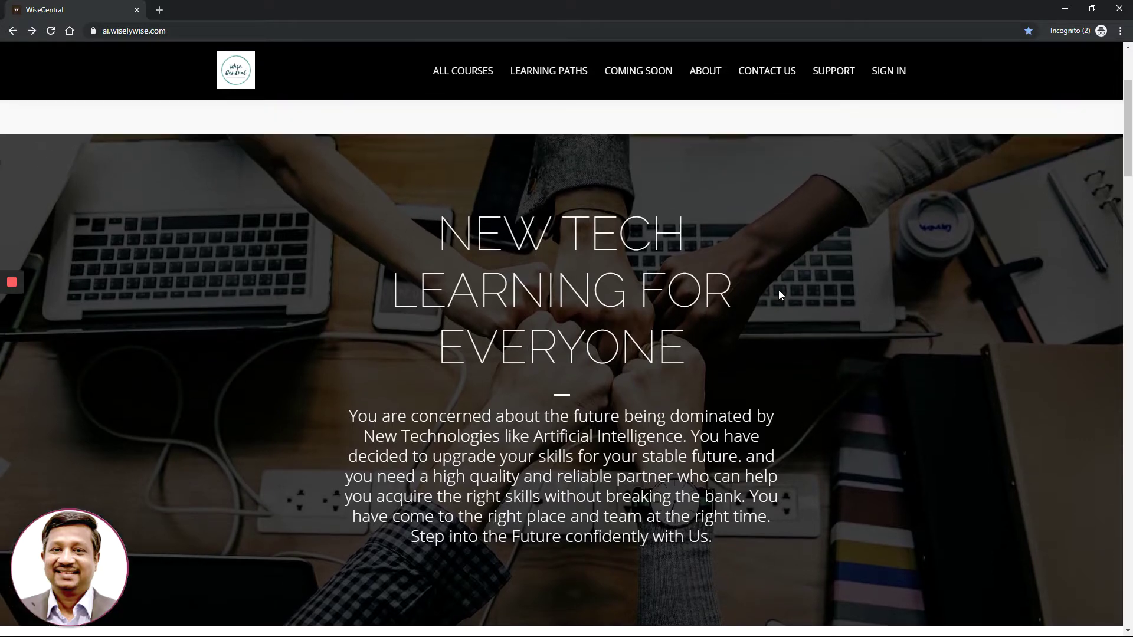
scroll(779, 295, "up", 1)
scroll(779, 294, "up", 2)
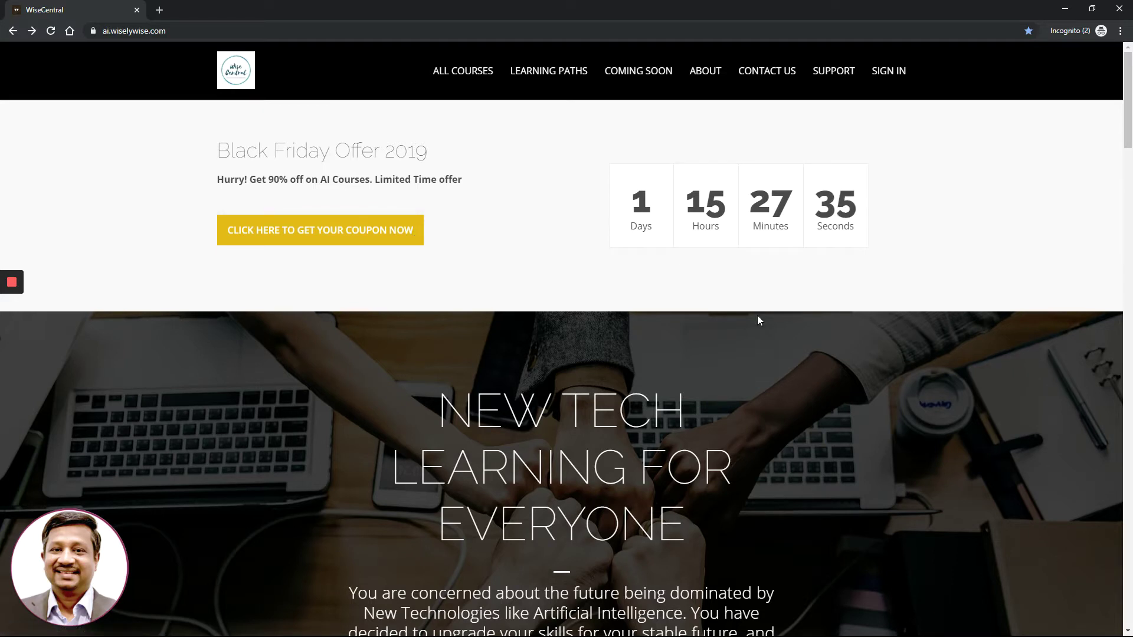
Scroll down through Featured Courses to the Contact Us Now! form and footer
scroll(759, 319, "down", 2)
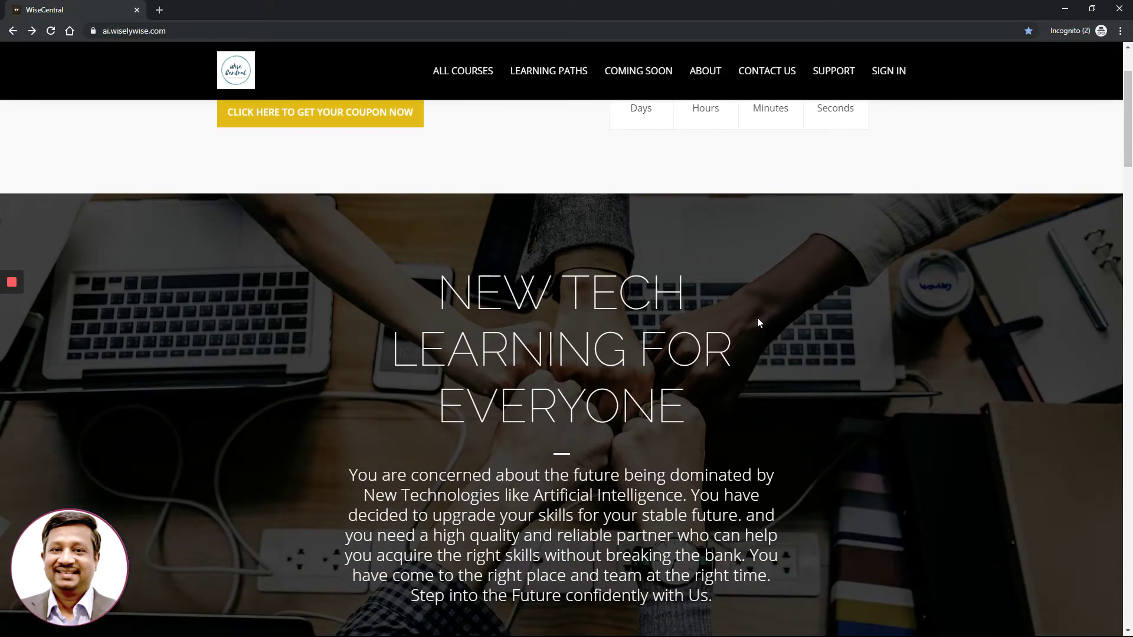
scroll(758, 322, "down", 2)
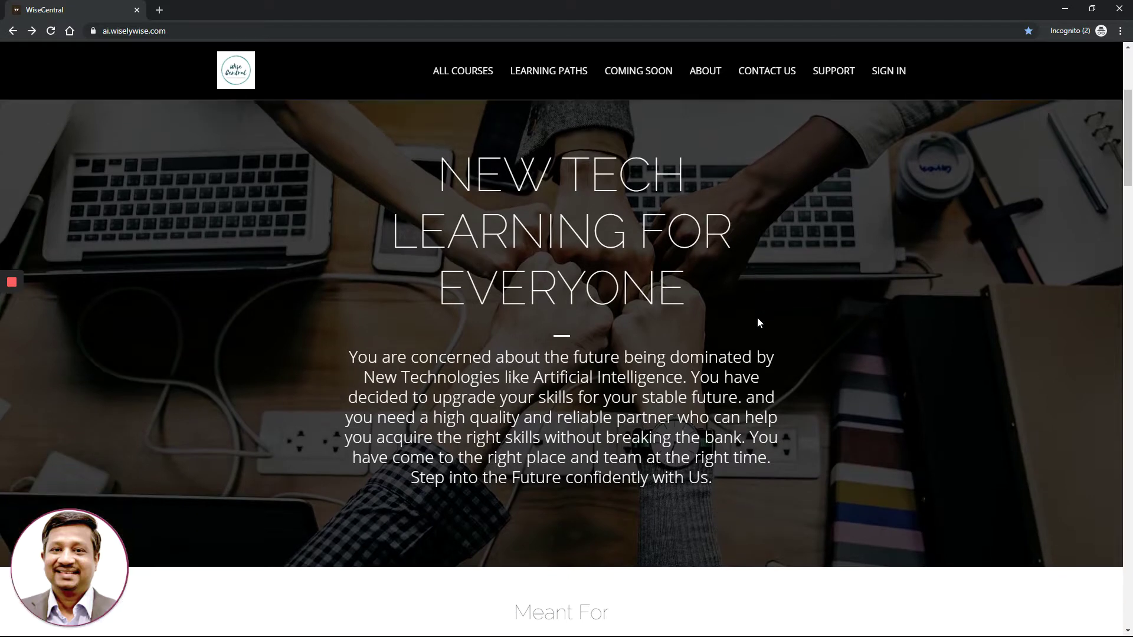
scroll(759, 322, "down", 2)
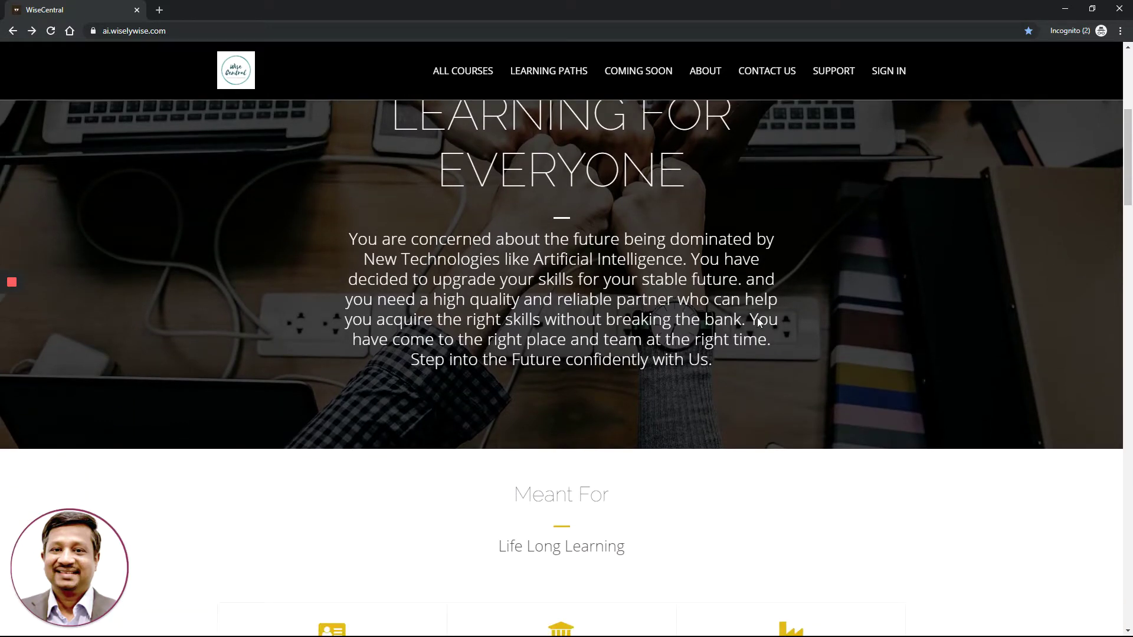
scroll(759, 322, "down", 2)
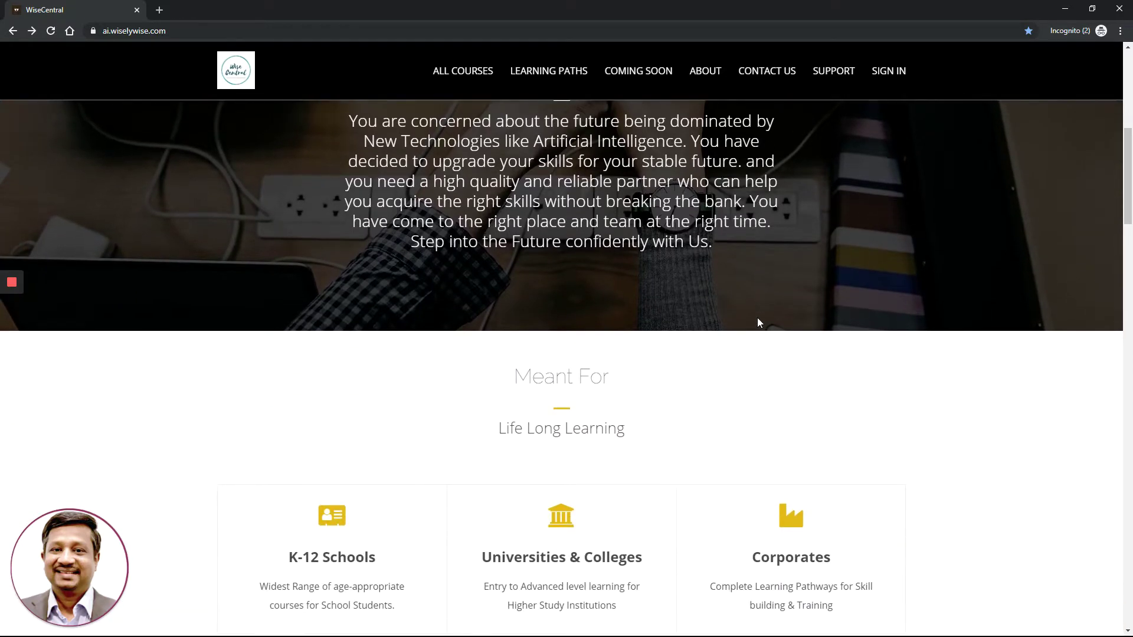
scroll(759, 322, "down", 1)
scroll(759, 322, "down", 2)
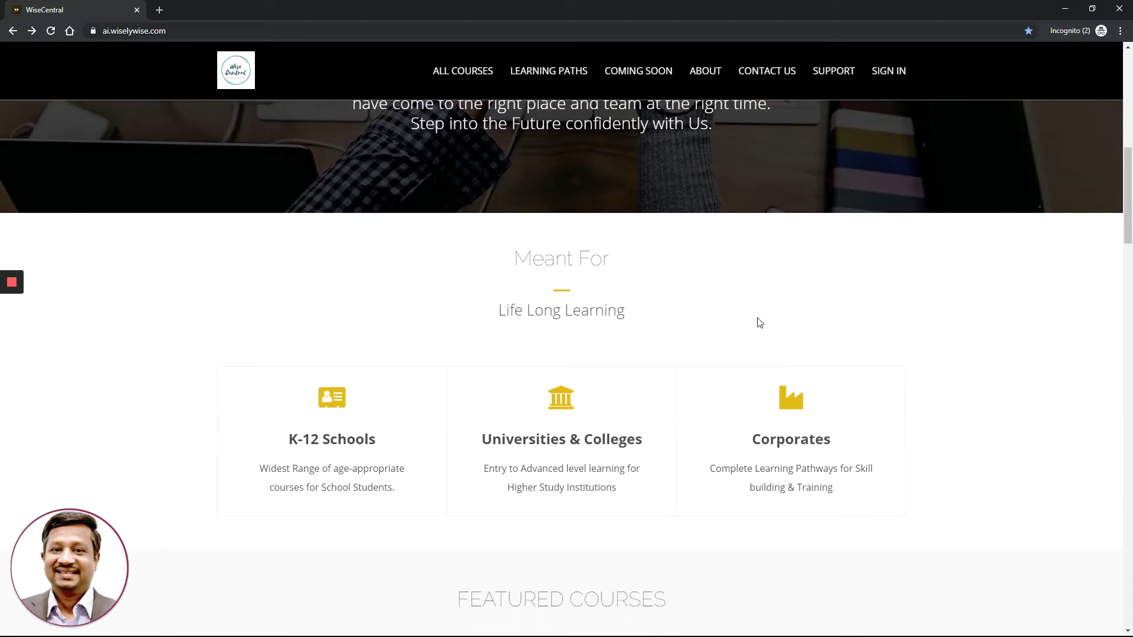
scroll(759, 322, "down", 1)
scroll(759, 323, "down", 1)
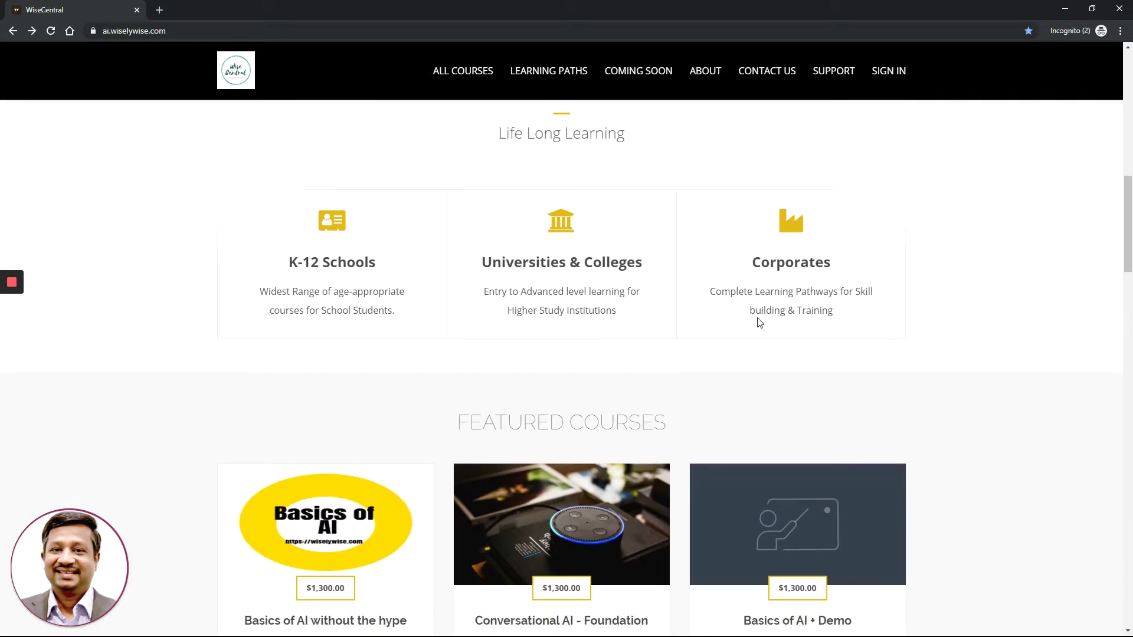
scroll(759, 323, "down", 1)
scroll(760, 323, "down", 2)
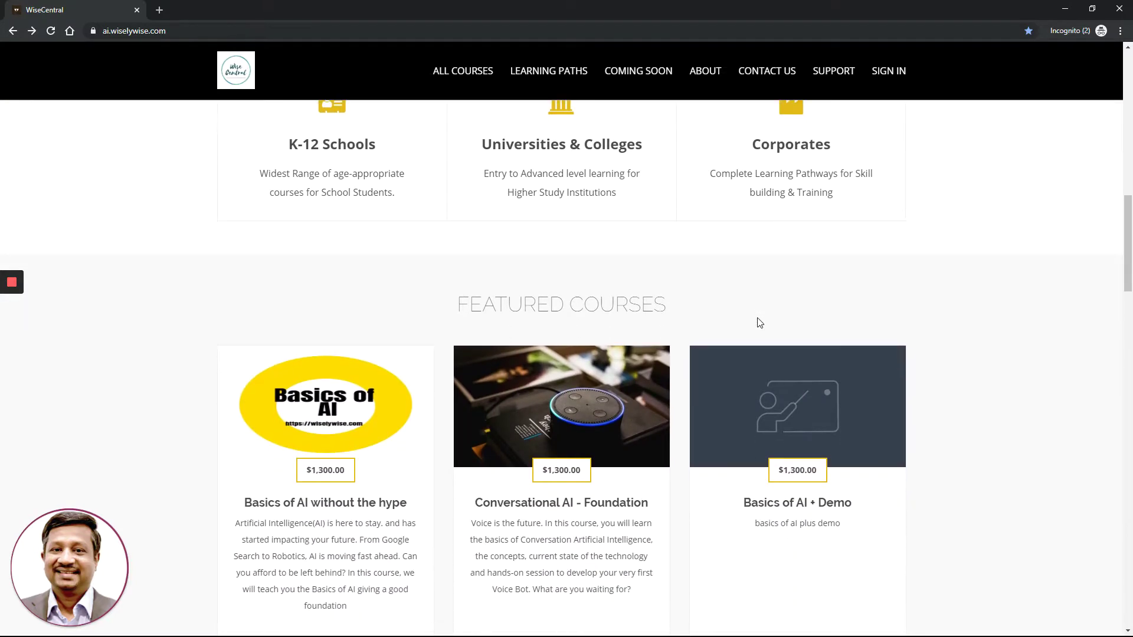
scroll(759, 322, "down", 1)
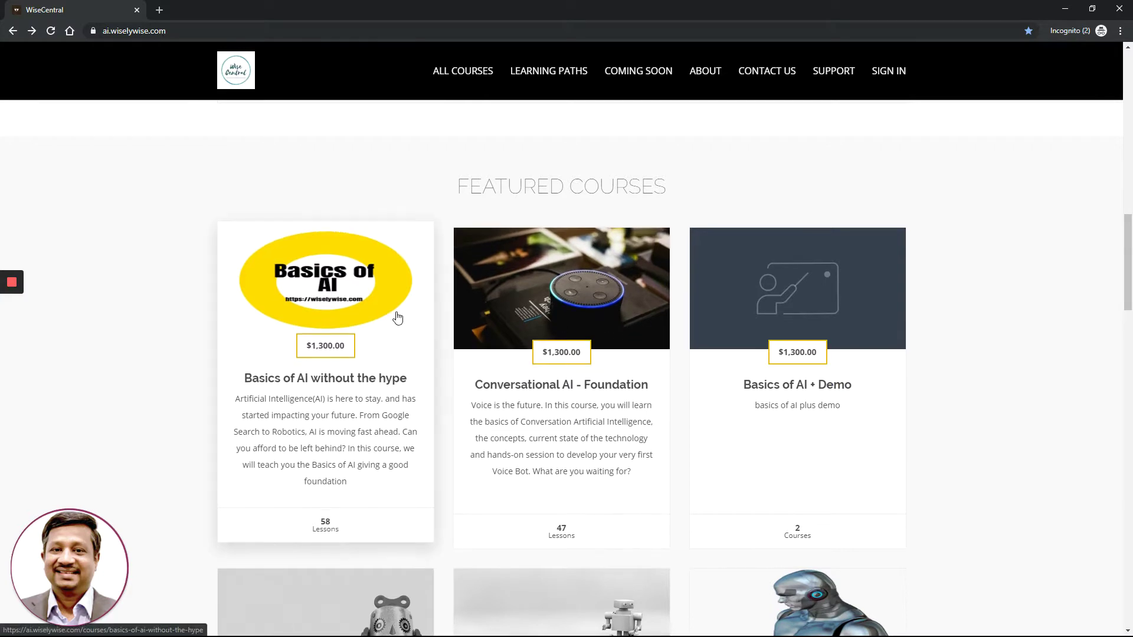
scroll(437, 314, "down", 4)
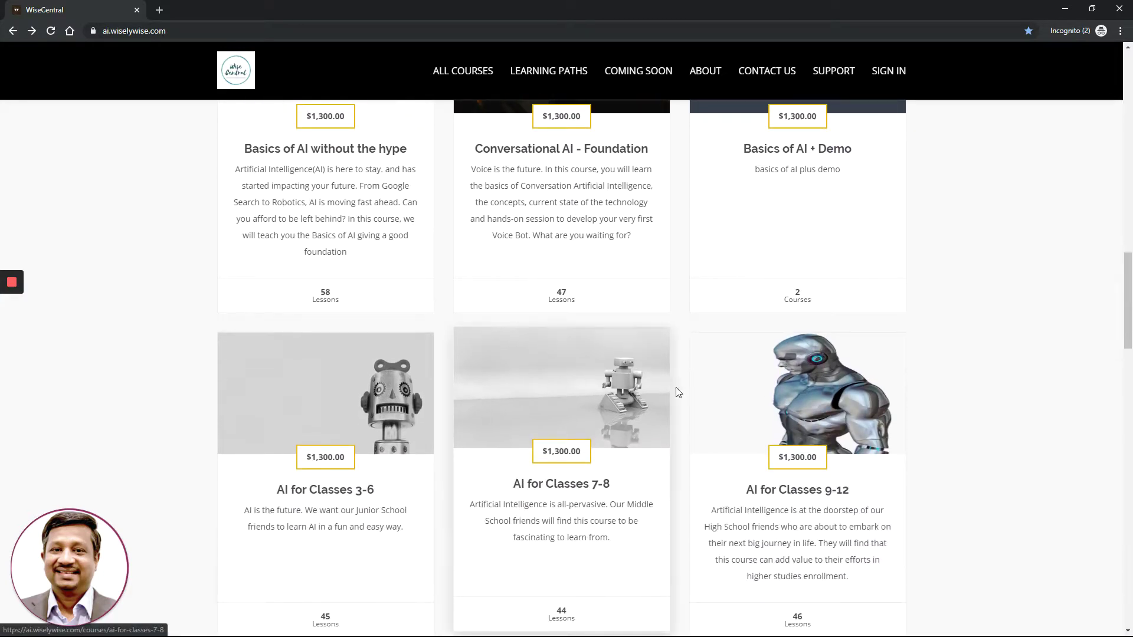
scroll(930, 311, "down", 4)
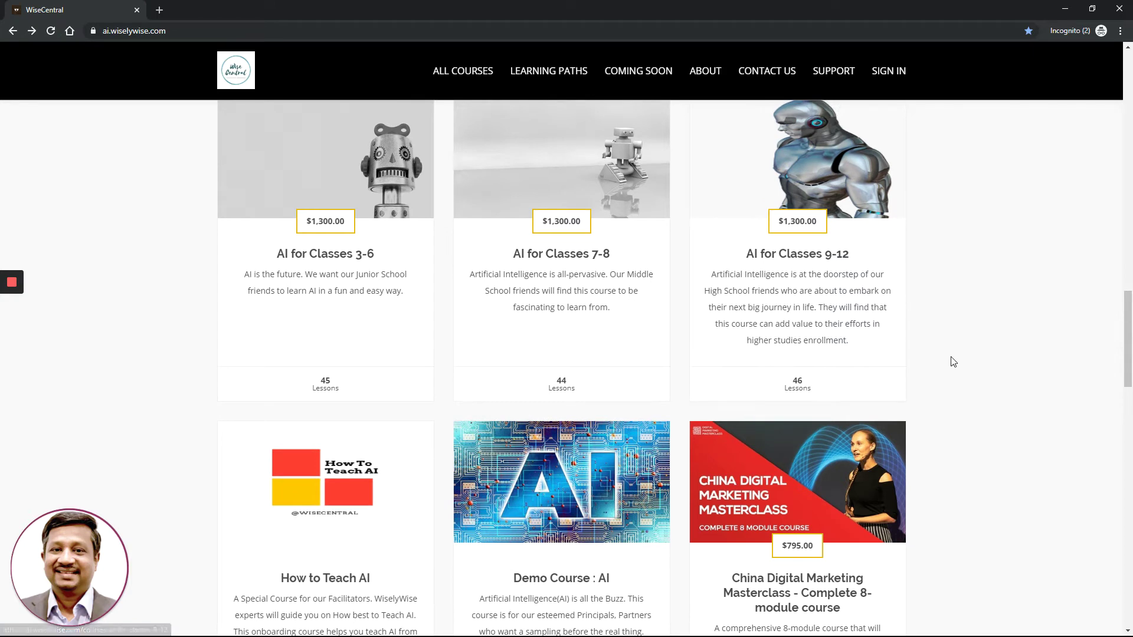
scroll(955, 361, "down", 4)
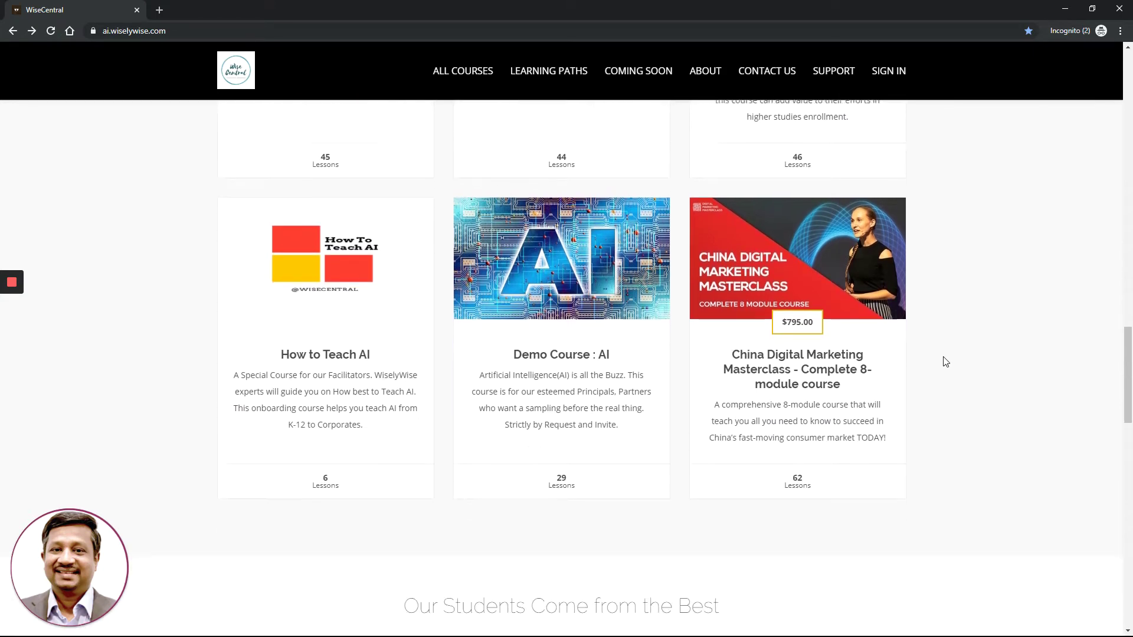
scroll(946, 362, "down", 2)
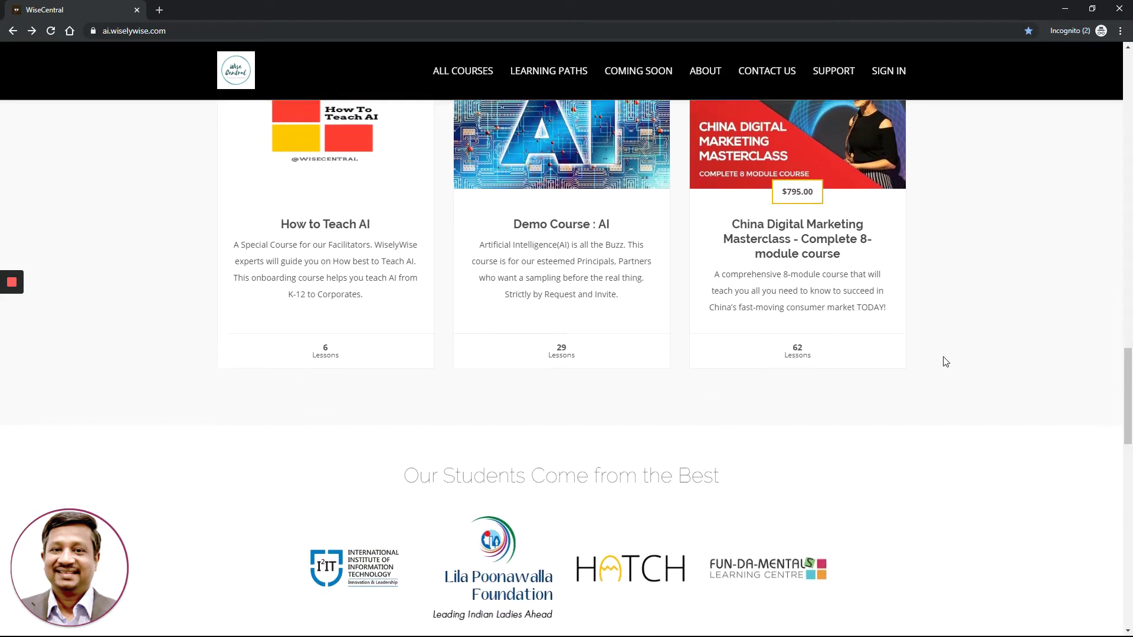
scroll(946, 362, "down", 2)
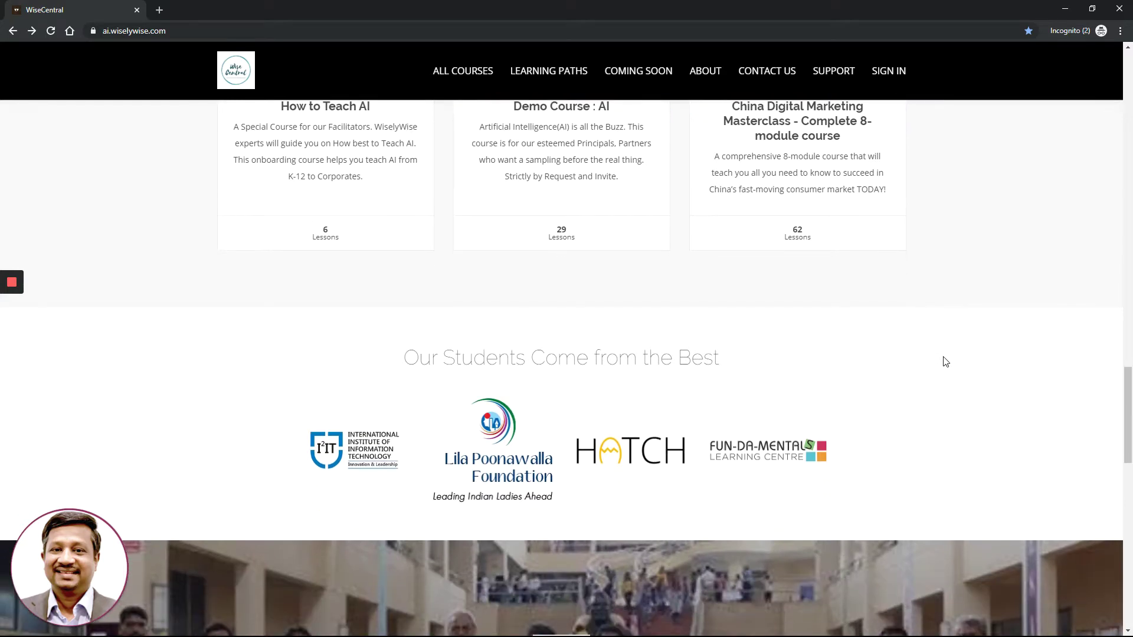
scroll(946, 361, "down", 3)
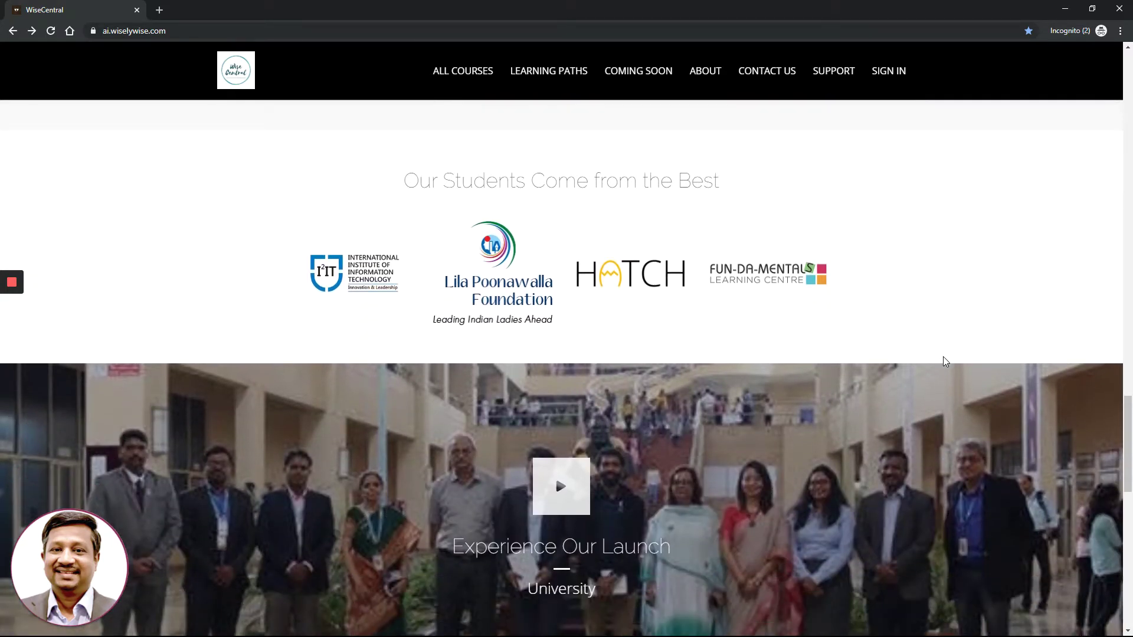
scroll(943, 358, "down", 1)
scroll(943, 359, "down", 1)
scroll(944, 361, "down", 4)
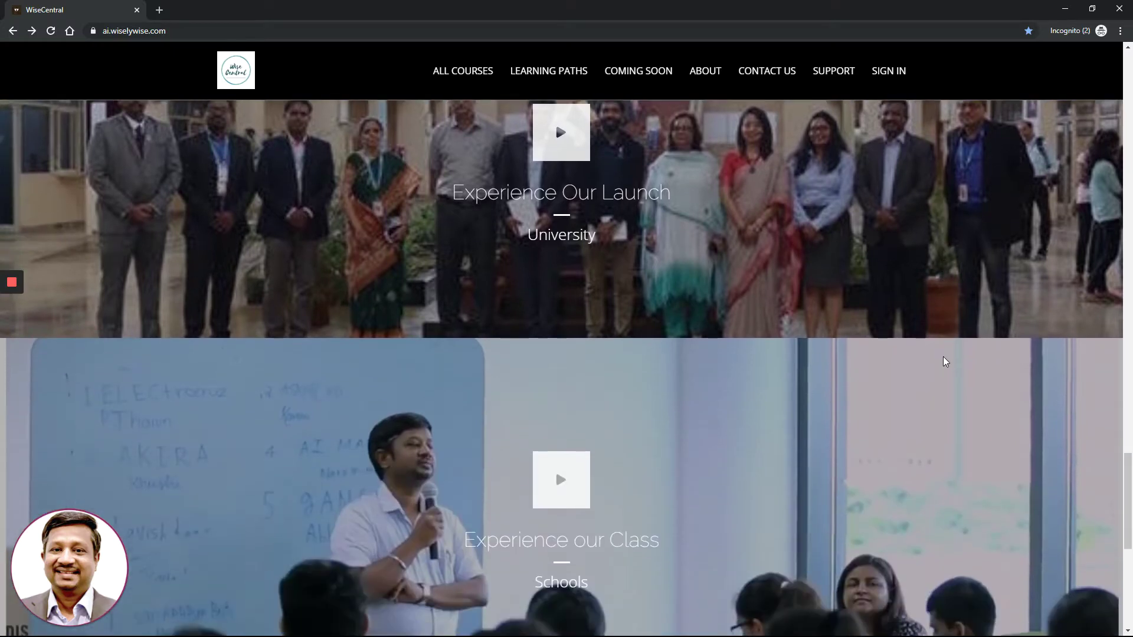
scroll(943, 361, "down", 6)
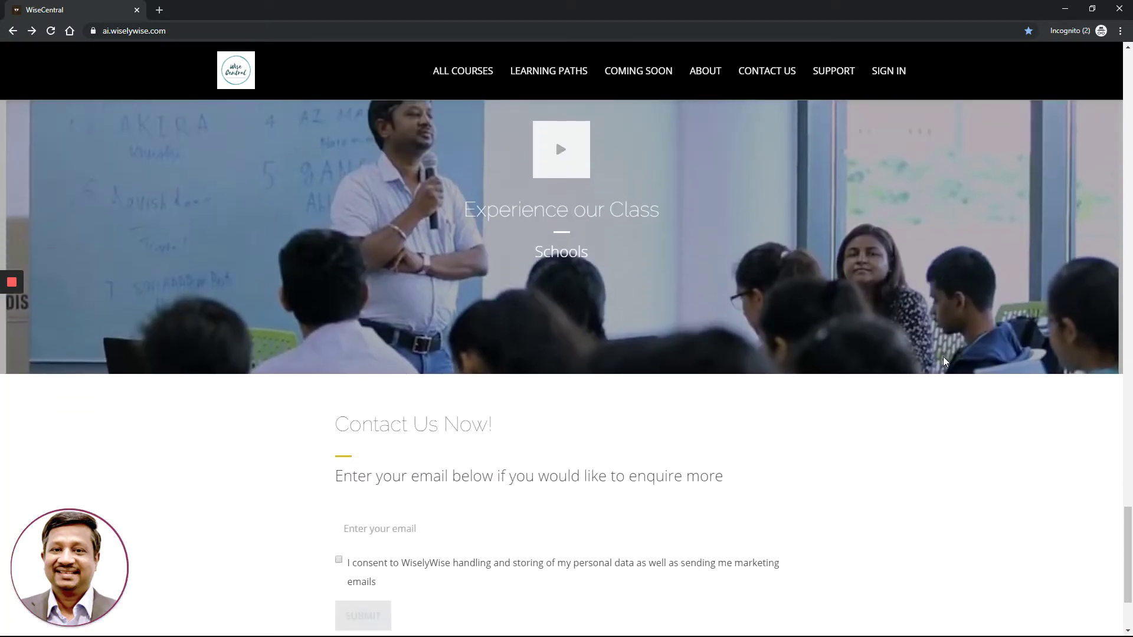
scroll(943, 361, "down", 3)
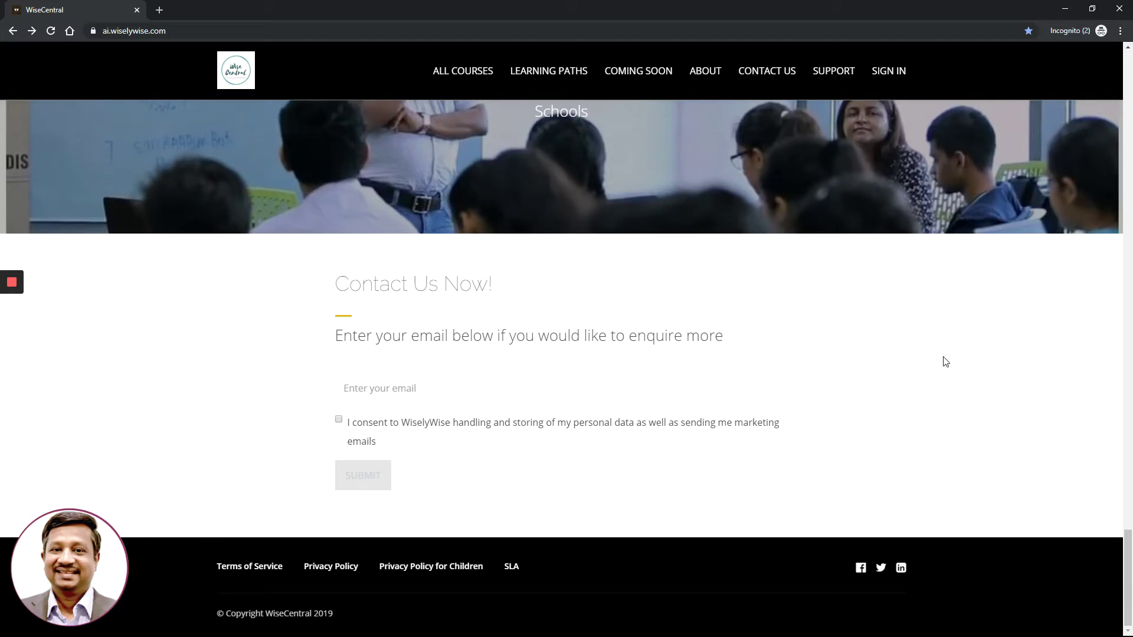
Return to the top of the home page showing the Black Friday Offer 2019 banner and countdown
left_click_drag(1128, 592, 1103, 384)
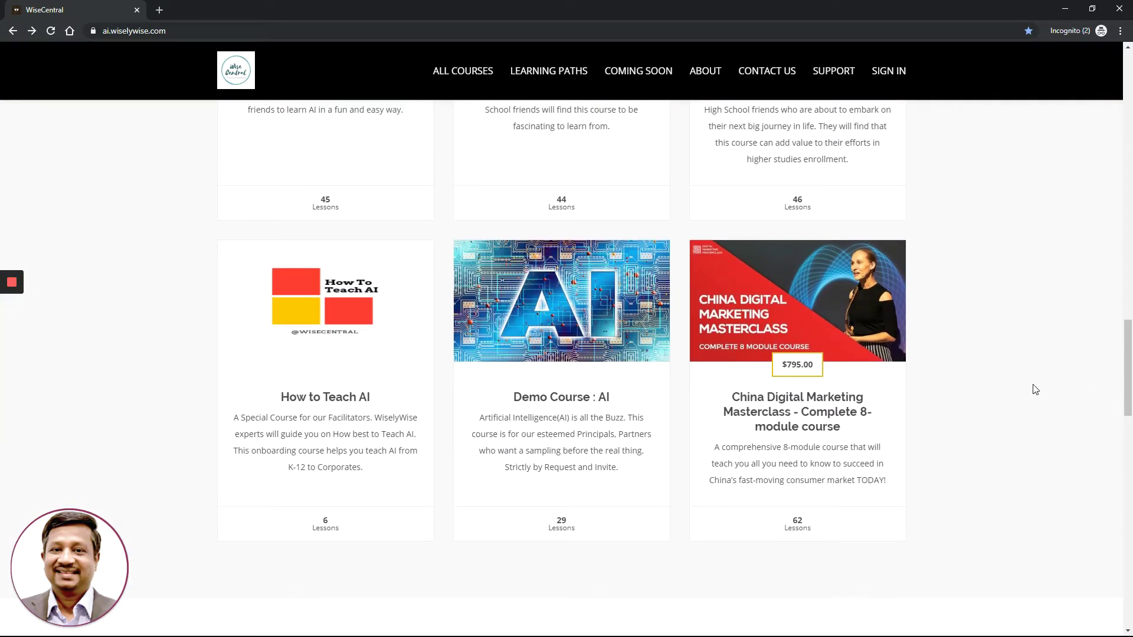
scroll(1034, 388, "up", 3)
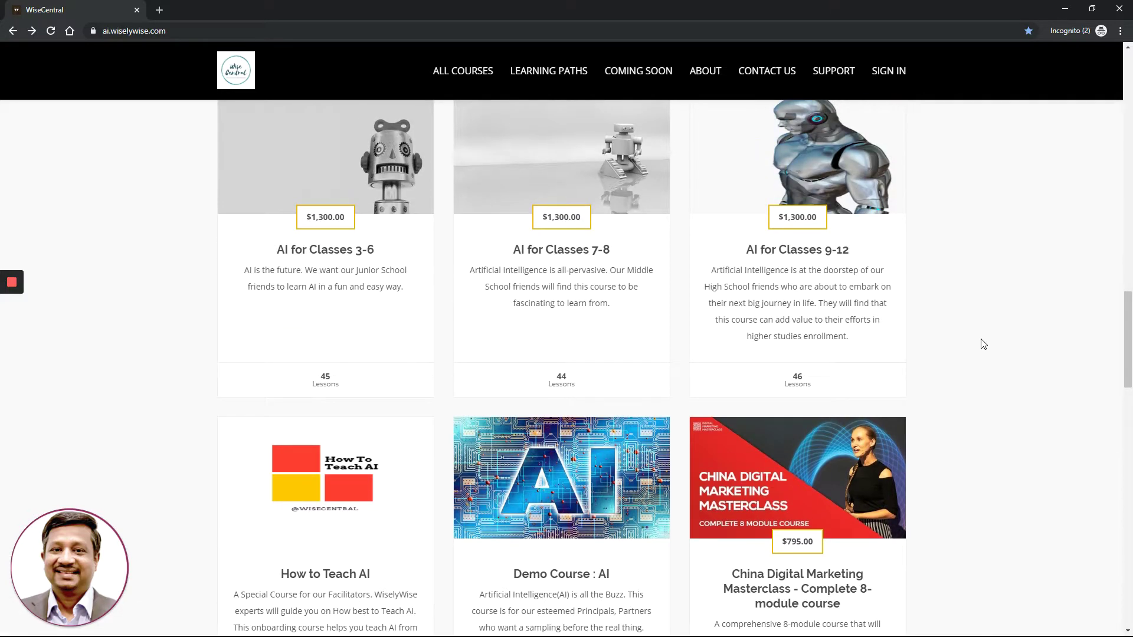
scroll(980, 344, "up", 1)
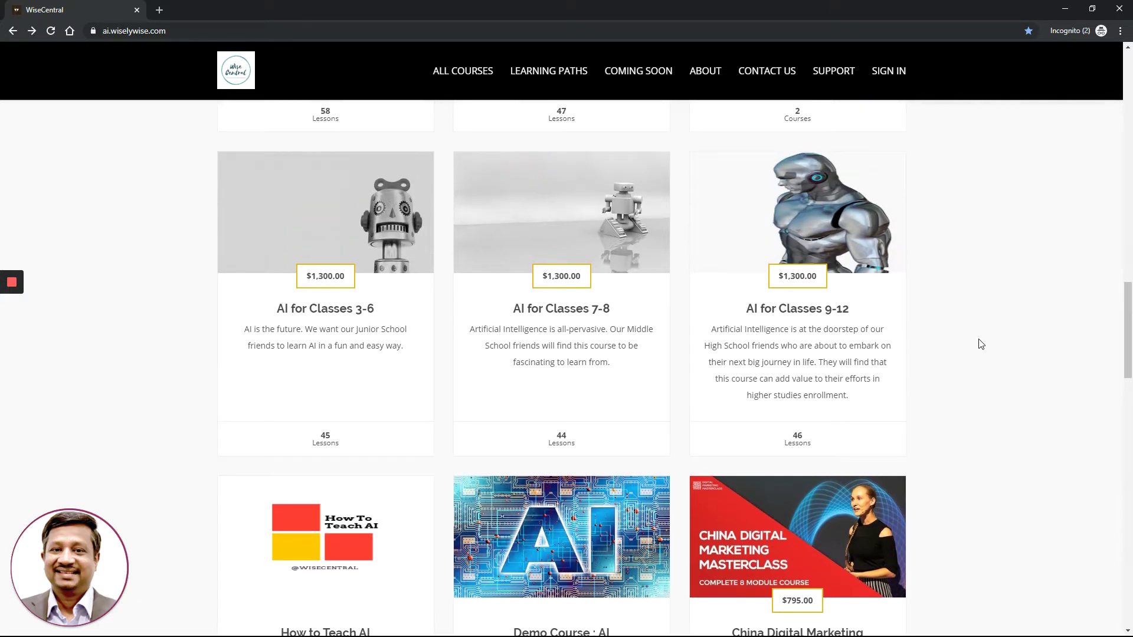
scroll(957, 356, "up", 1)
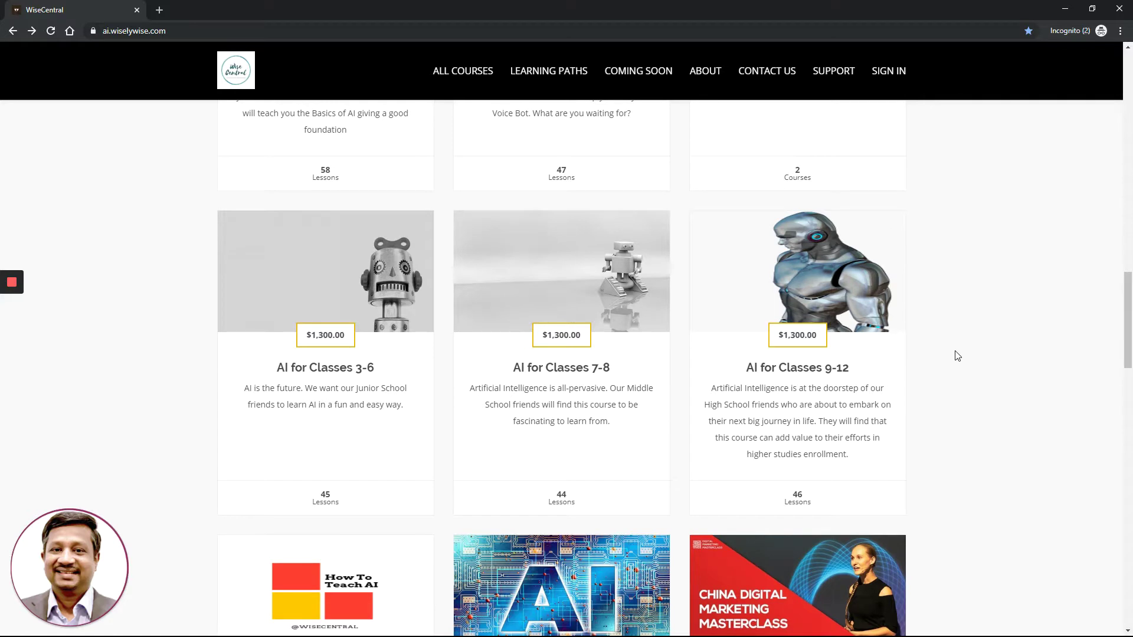
scroll(957, 356, "up", 2)
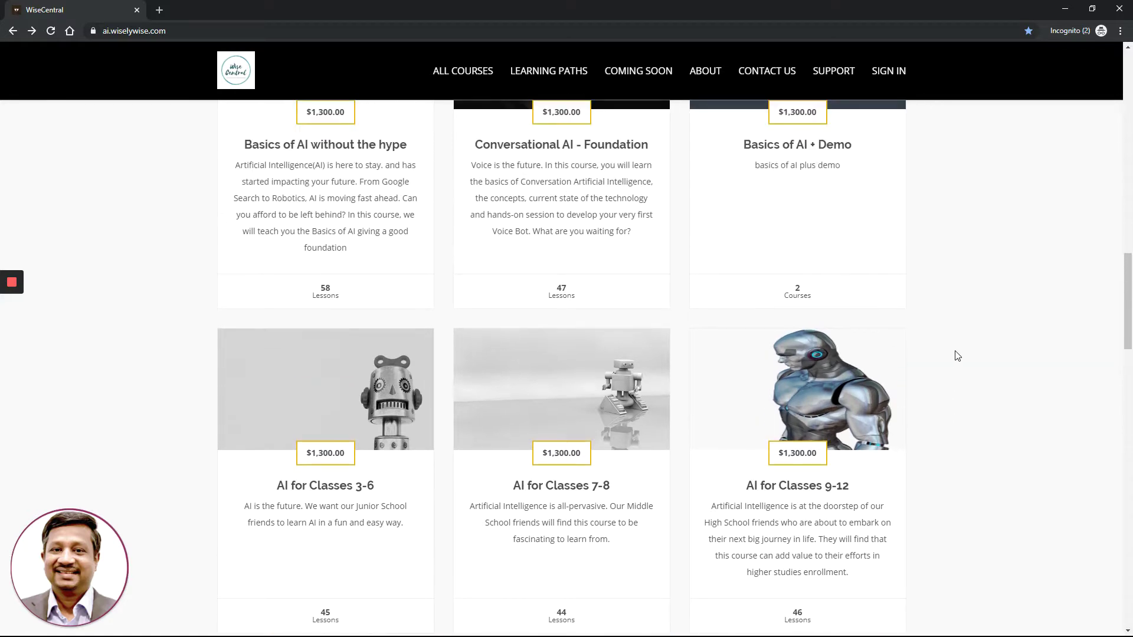
scroll(942, 347, "up", 1)
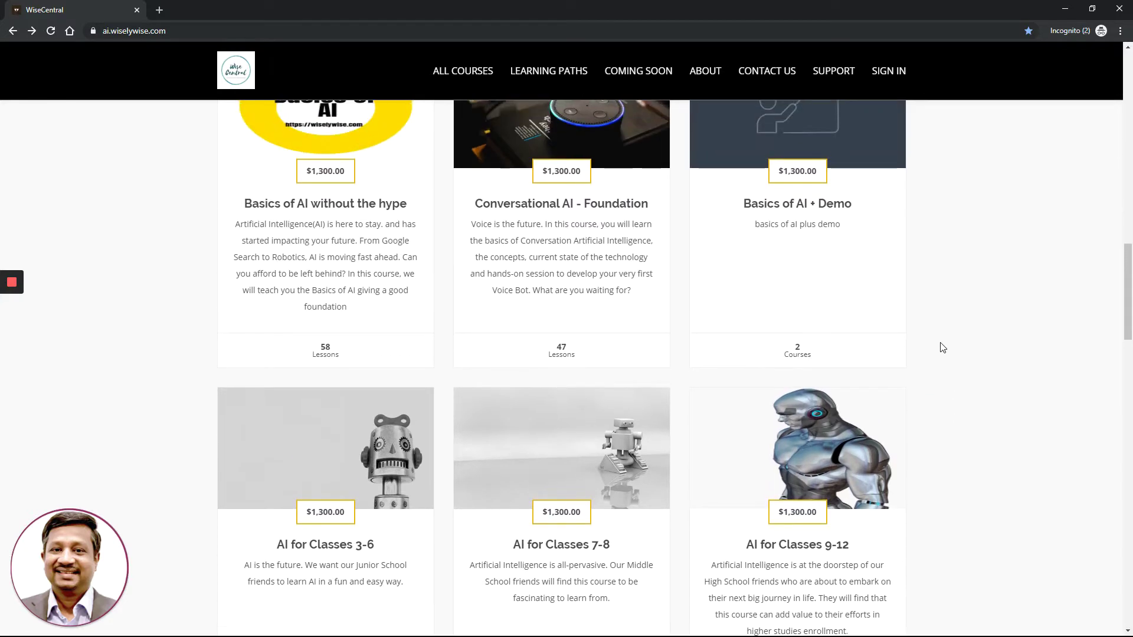
scroll(943, 347, "up", 1)
scroll(943, 347, "up", 2)
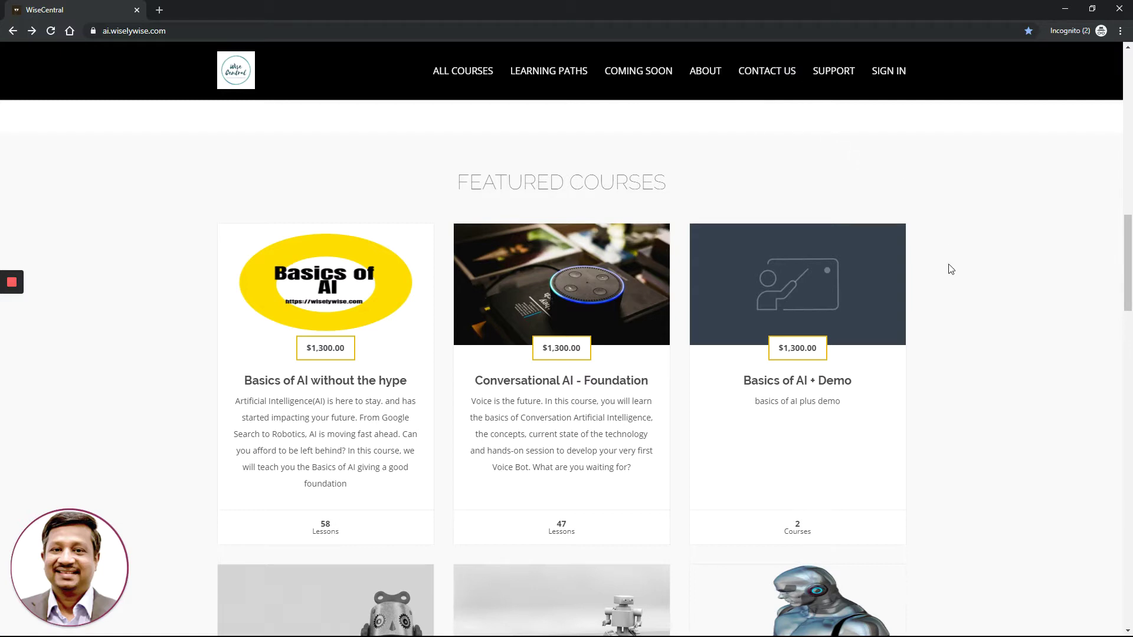
scroll(942, 324, "up", 3)
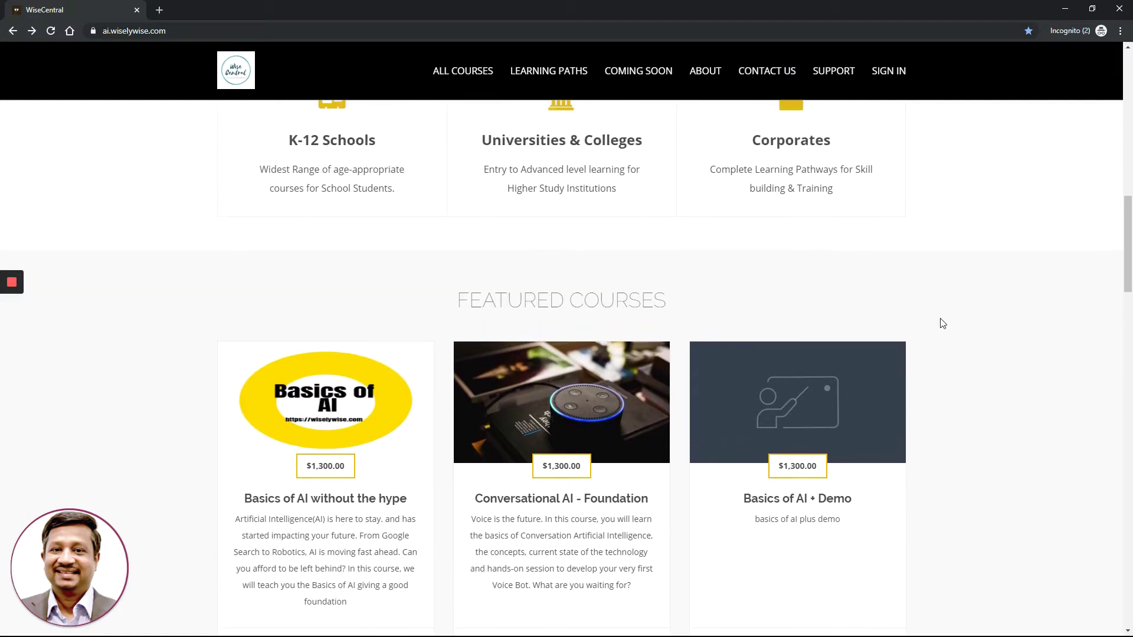
scroll(942, 323, "up", 4)
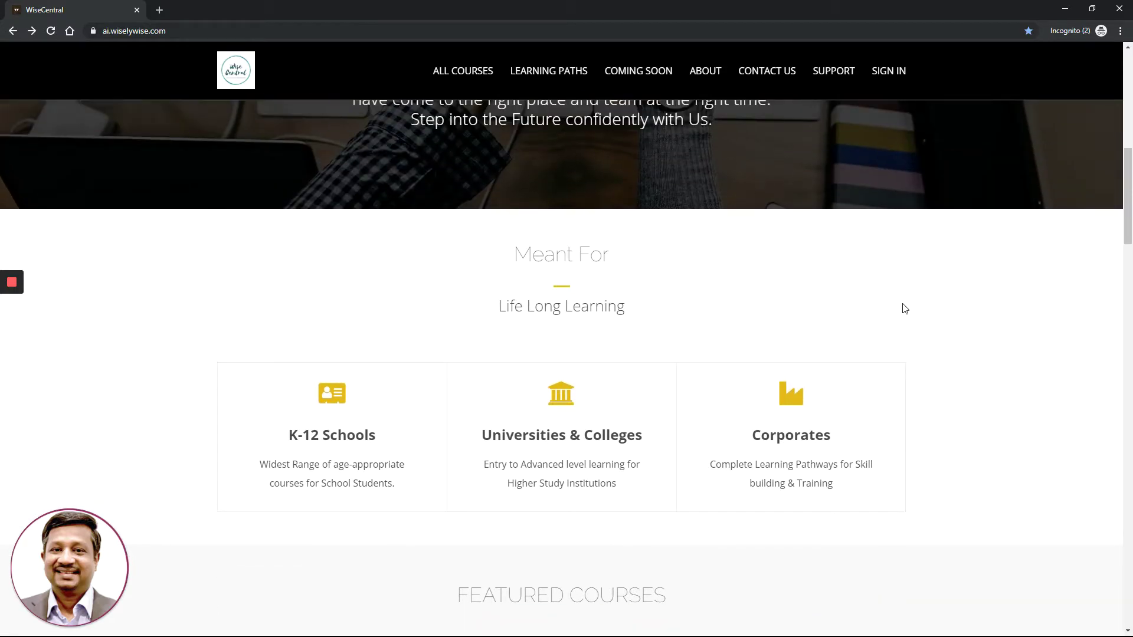
scroll(905, 309, "up", 1)
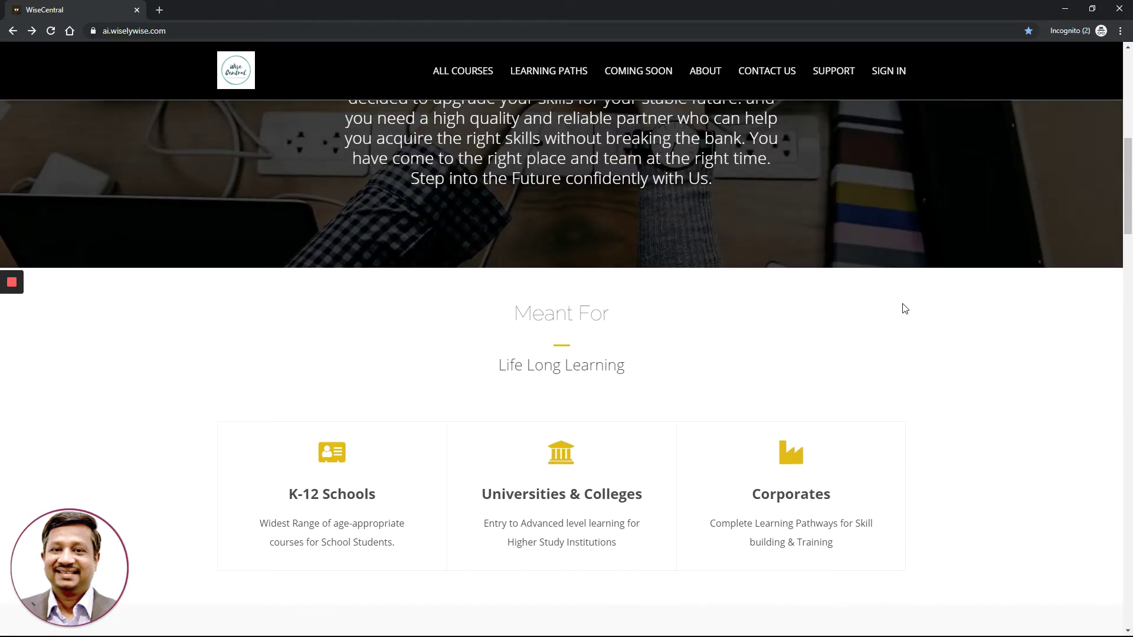
scroll(903, 308, "up", 7)
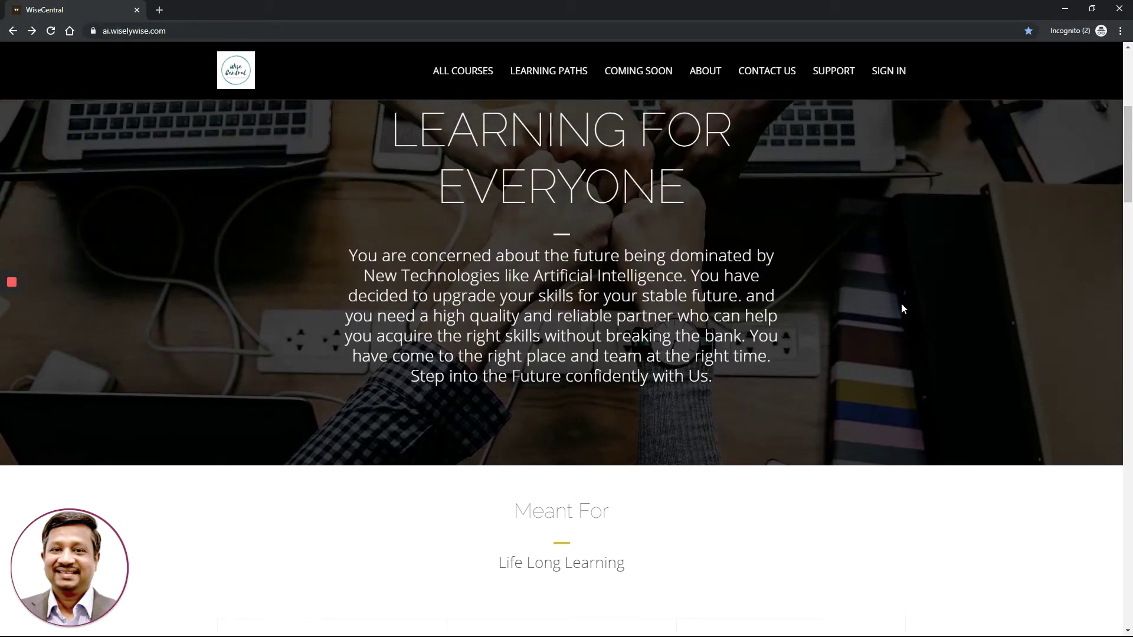
scroll(901, 308, "up", 2)
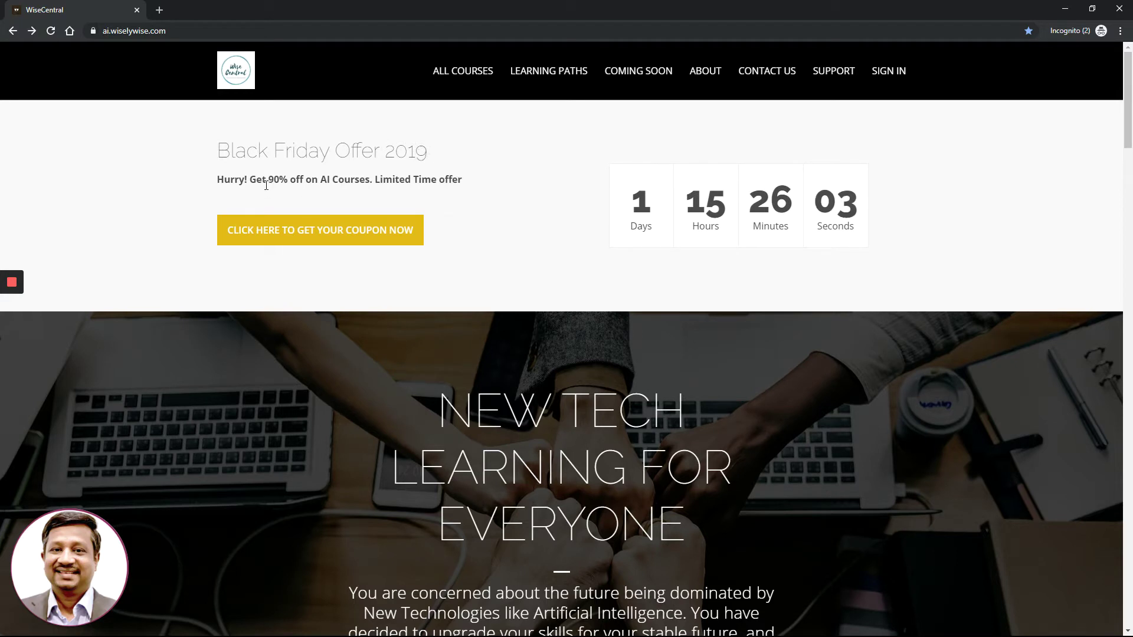
Highlight the '90% off on AI Courses.' text, then scroll down to the Featured Courses cards
left_click_drag(266, 180, 376, 181)
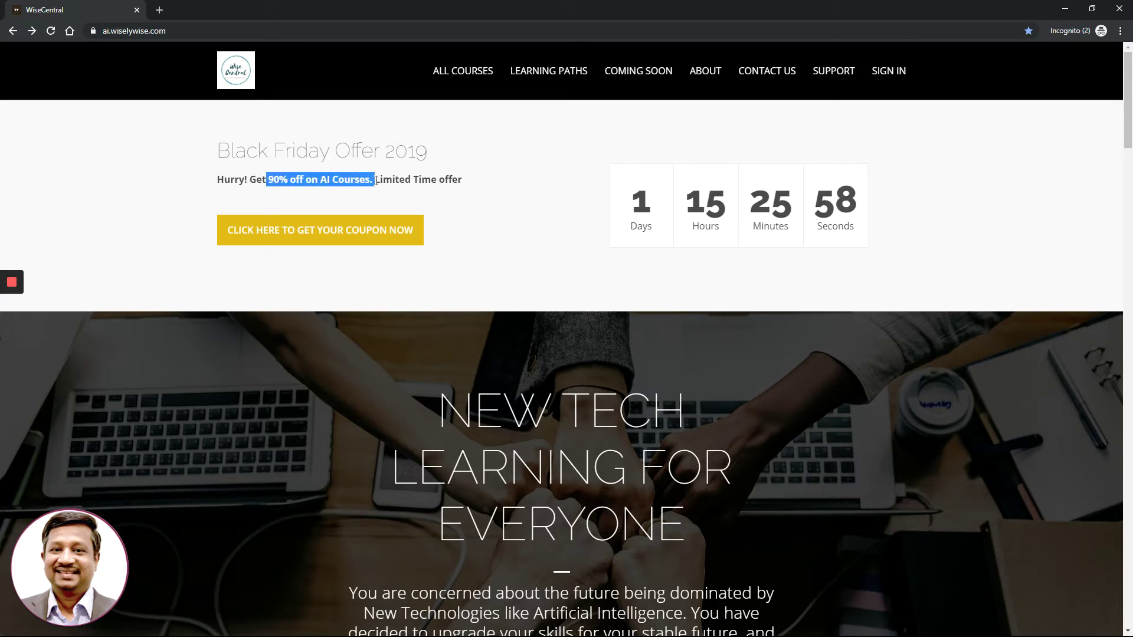
left_click(320, 181)
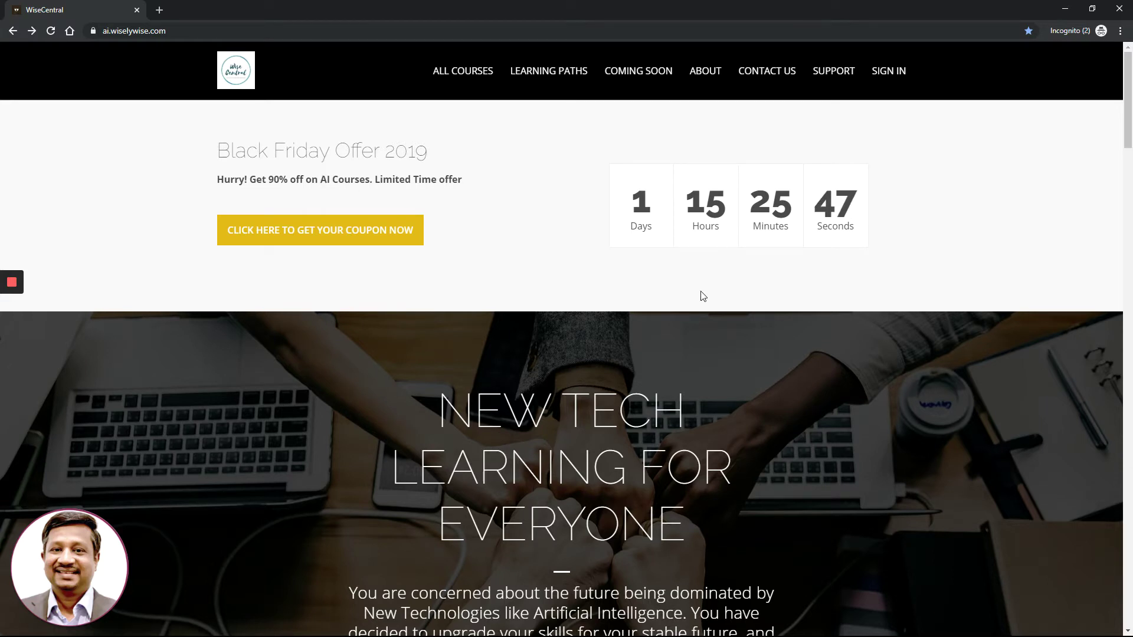
scroll(703, 295, "down", 4)
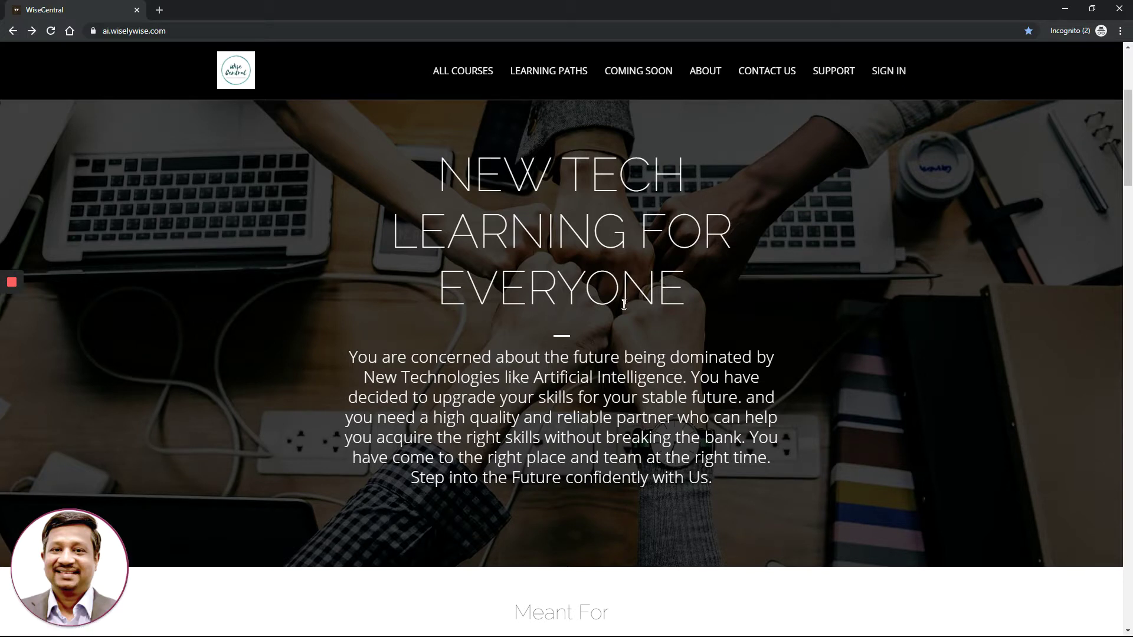
scroll(624, 304, "down", 3)
scroll(624, 304, "down", 1)
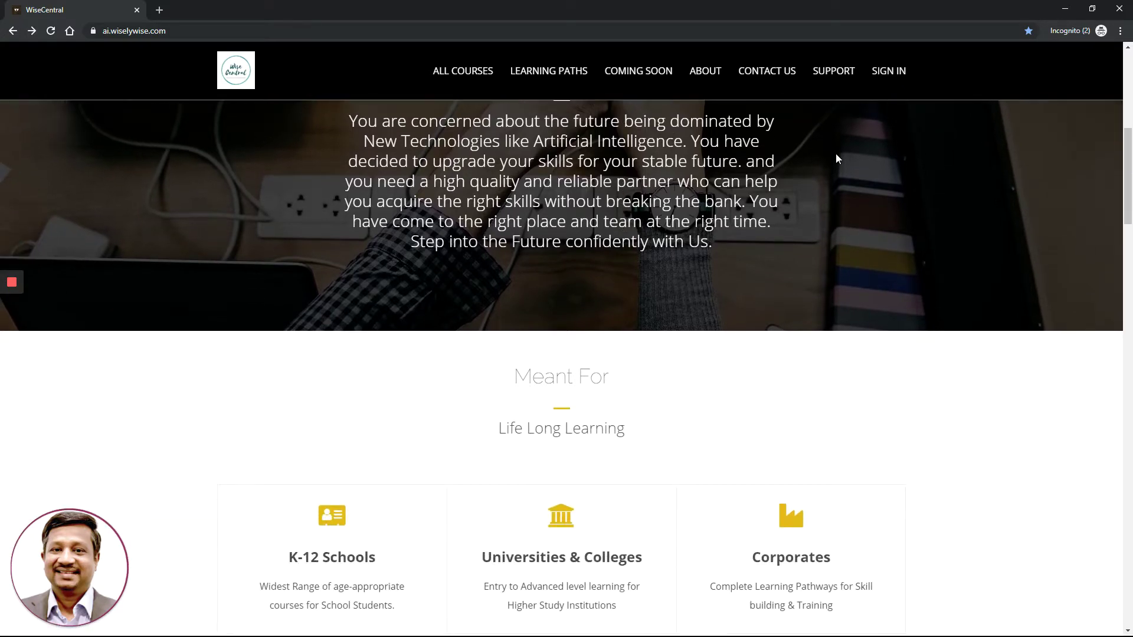
scroll(718, 295, "down", 8)
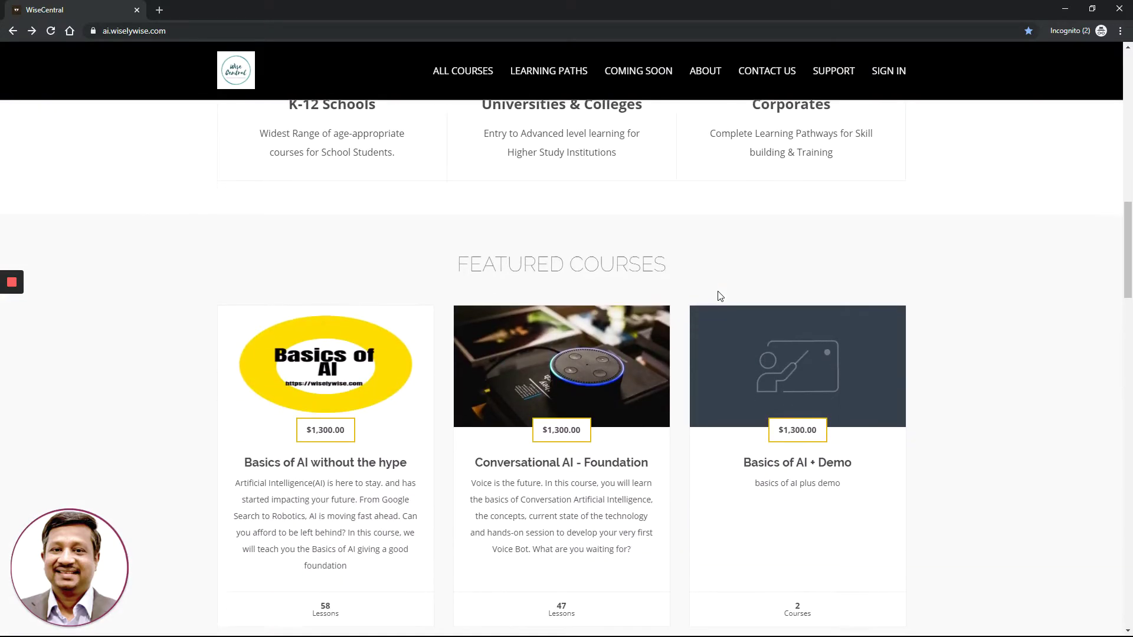
scroll(718, 298, "down", 3)
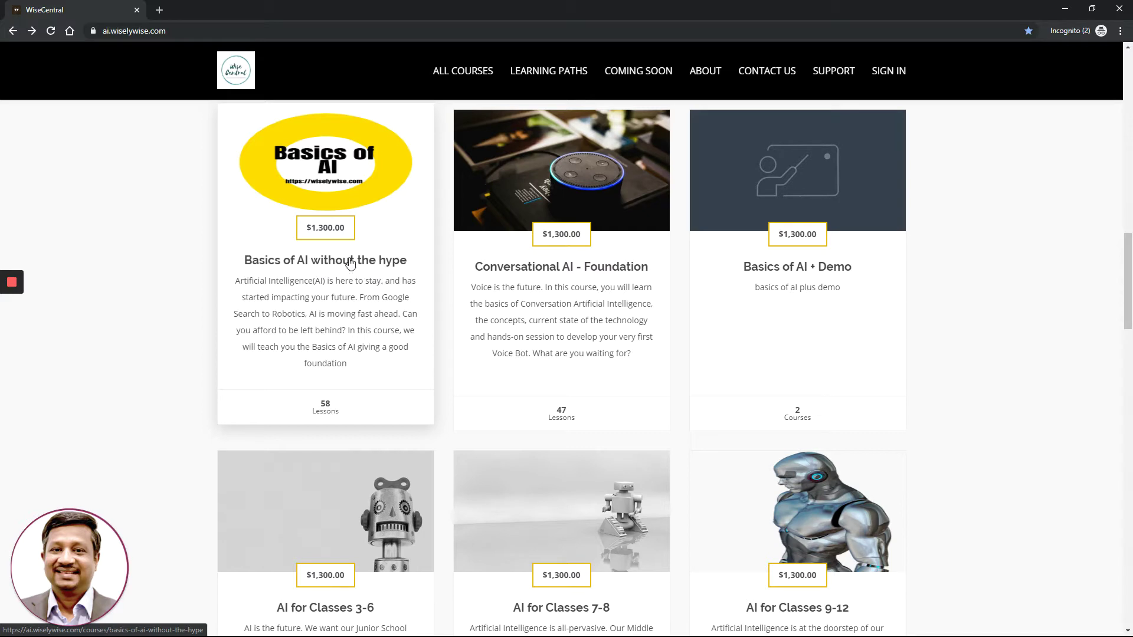
Open the 'Basics of AI without the hype' course page with its Buy $1,300.00 and Free Preview options
left_click(344, 262)
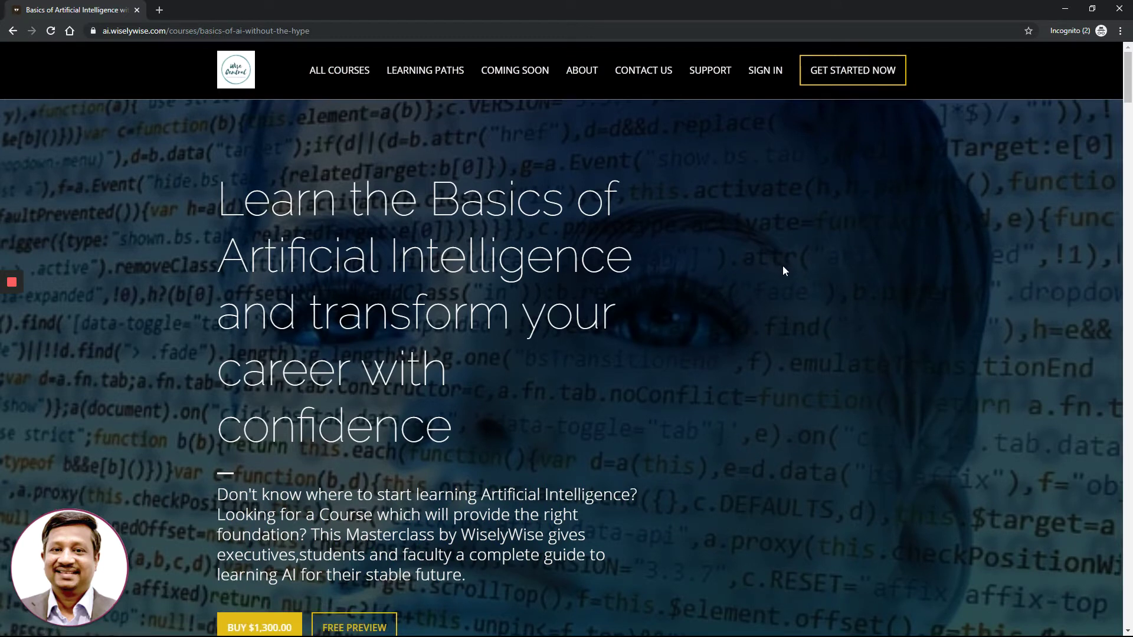
scroll(784, 270, "down", 1)
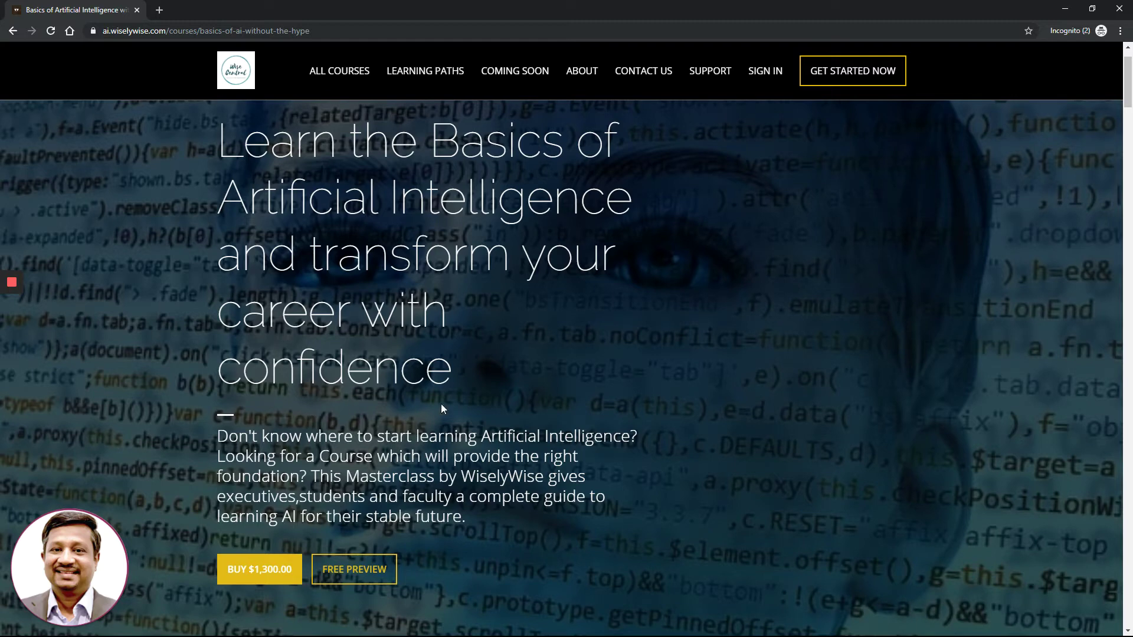
scroll(751, 339, "down", 5)
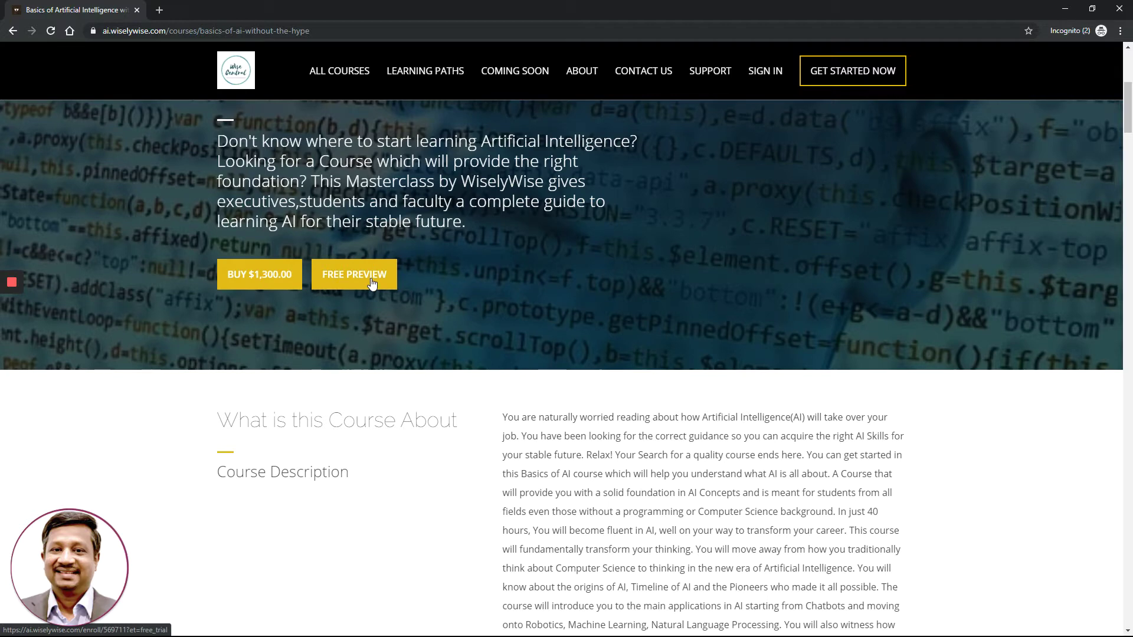
Scroll past the description, audience and benefits to the curriculum's Getting Started section
scroll(469, 341, "down", 3)
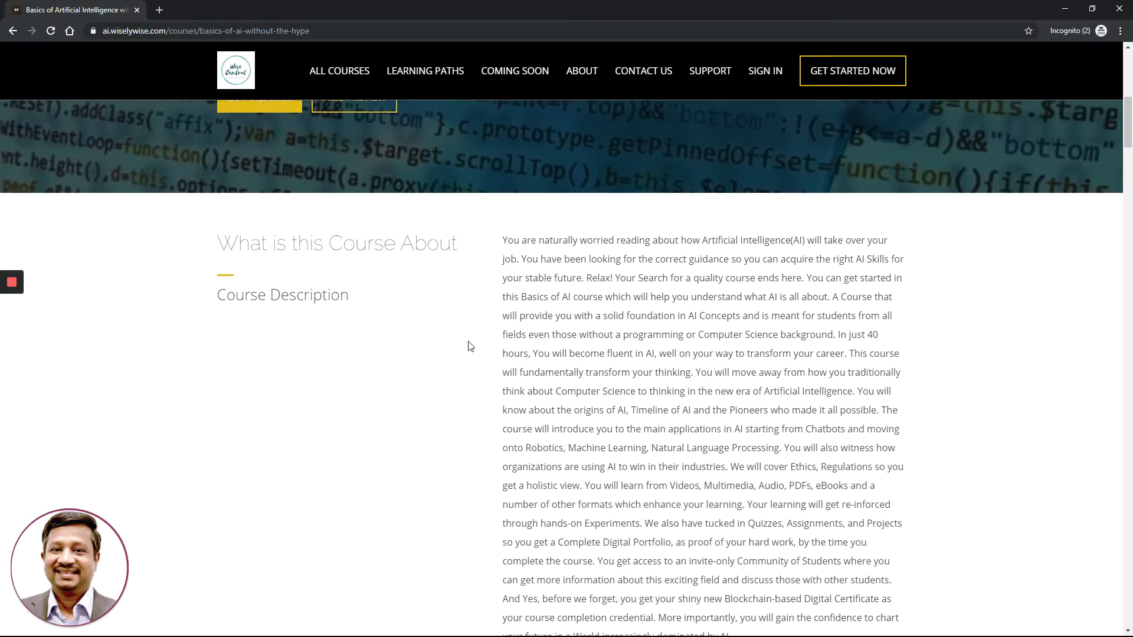
scroll(470, 347, "down", 1)
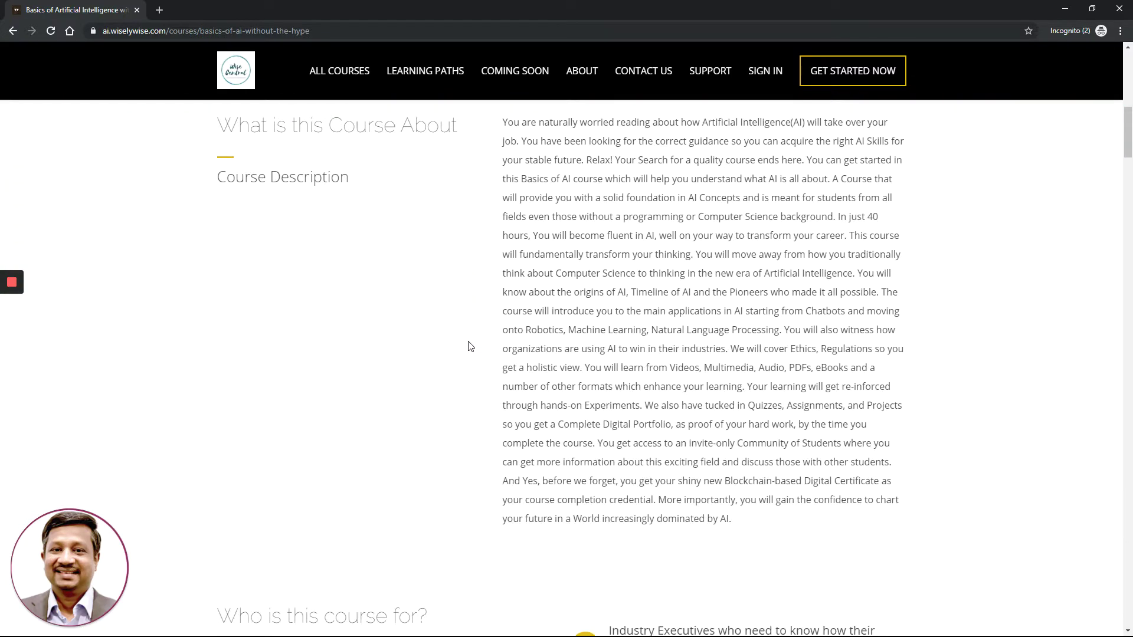
scroll(471, 346, "down", 3)
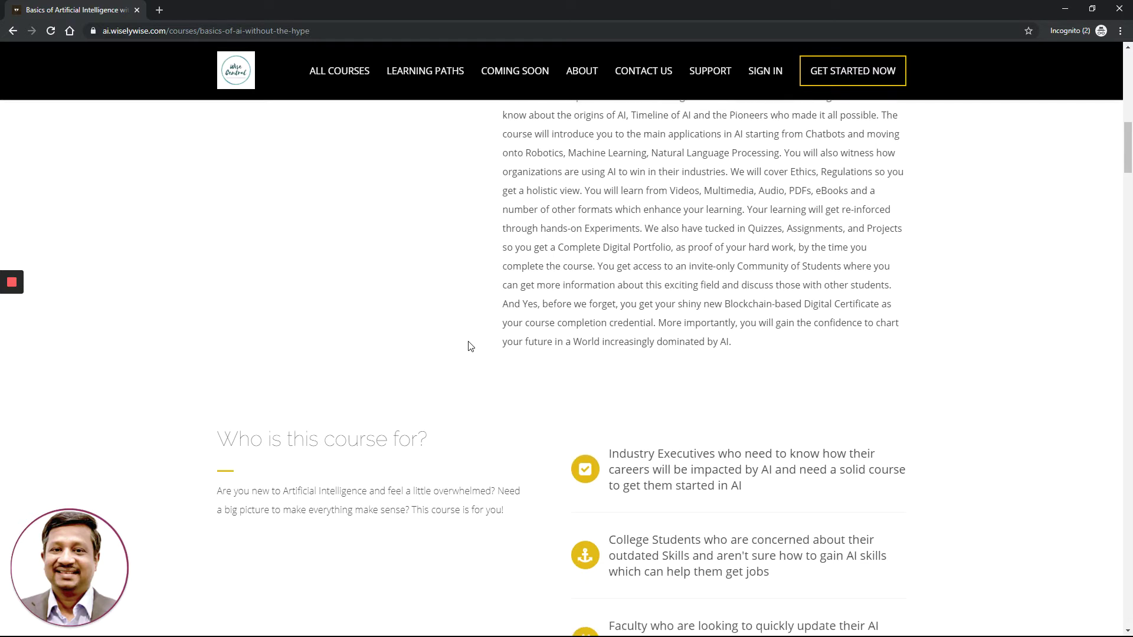
scroll(471, 347, "down", 3)
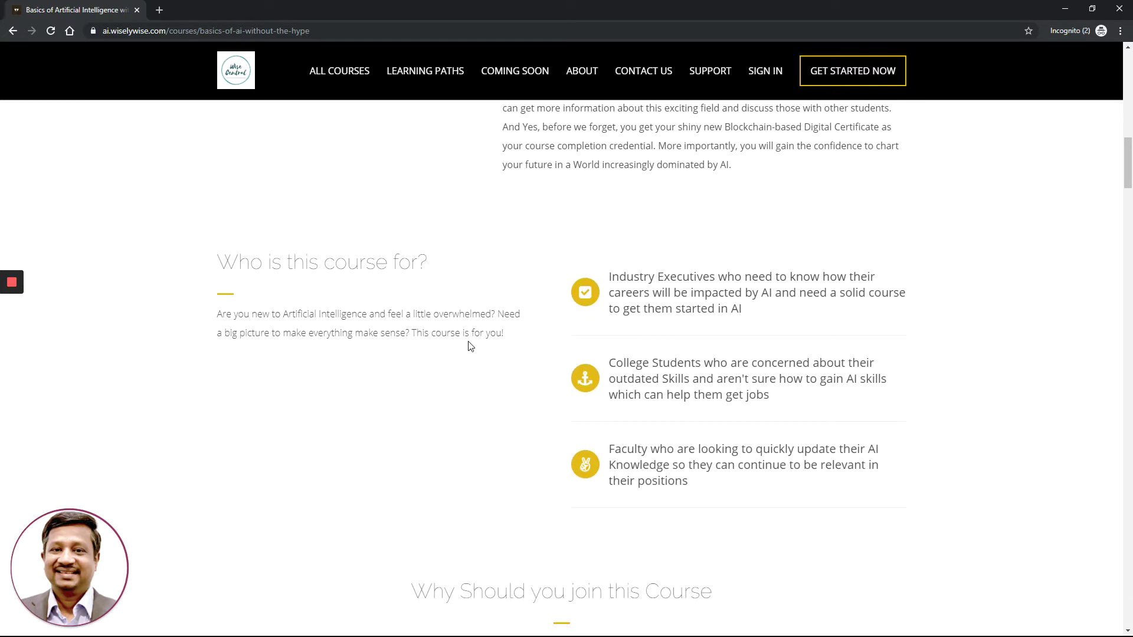
scroll(471, 347, "down", 1)
scroll(470, 346, "down", 2)
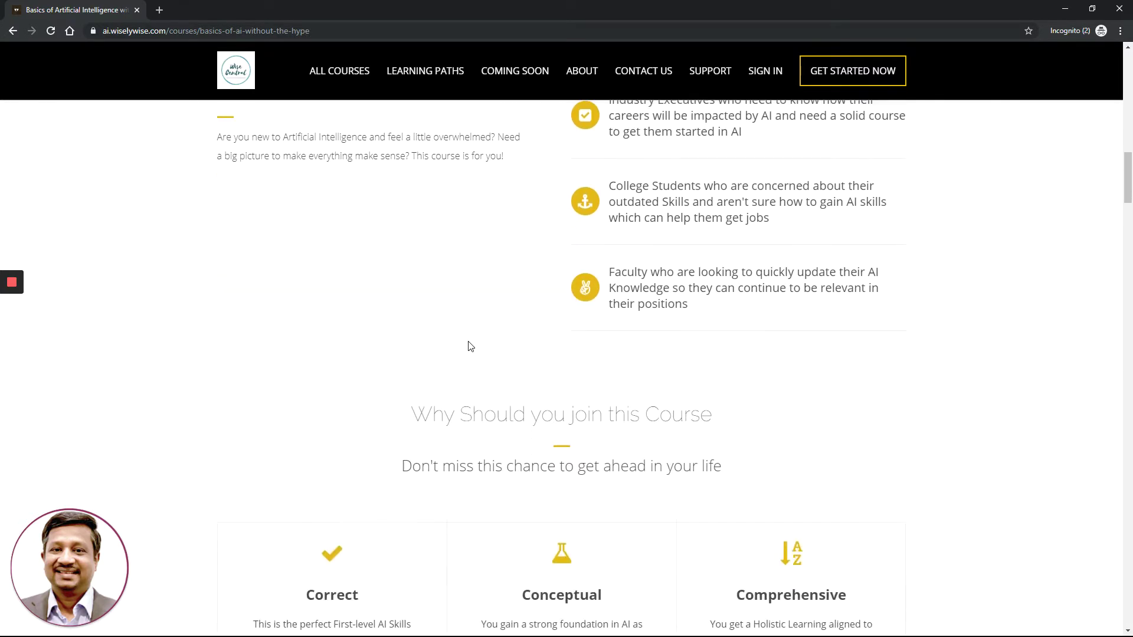
scroll(471, 347, "down", 1)
scroll(471, 347, "down", 2)
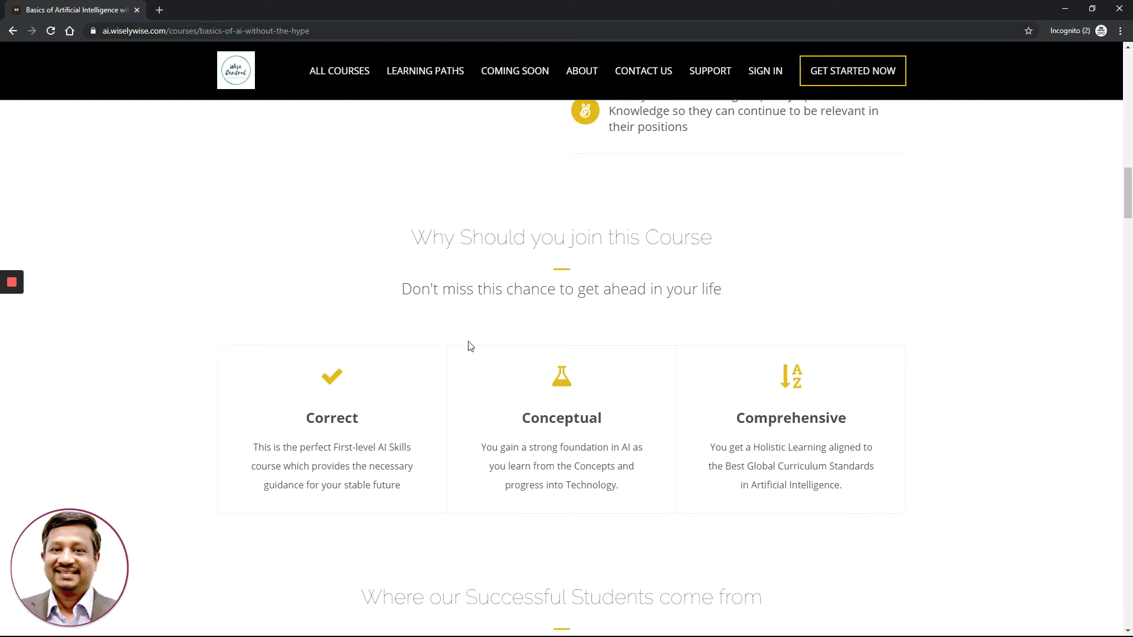
scroll(470, 346, "down", 1)
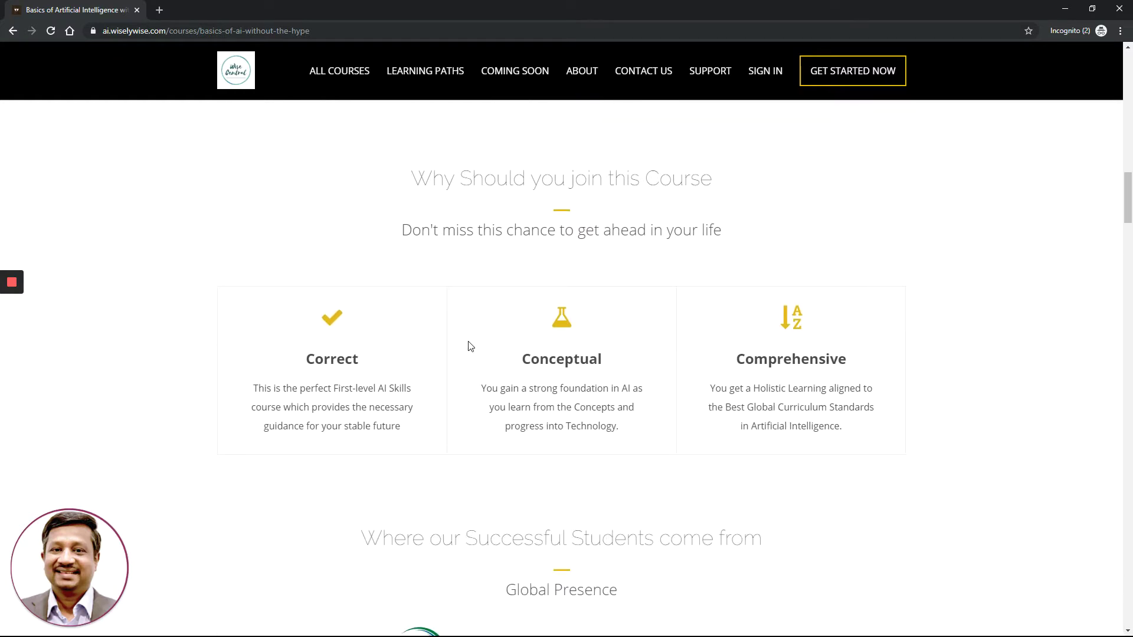
scroll(470, 347, "down", 3)
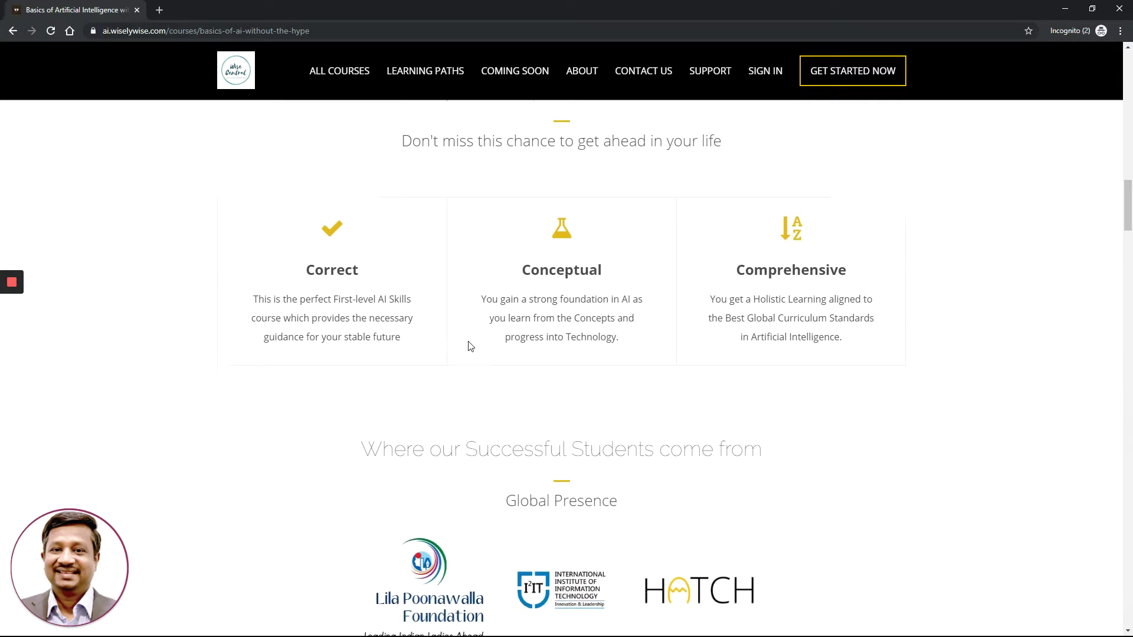
scroll(504, 338, "down", 5)
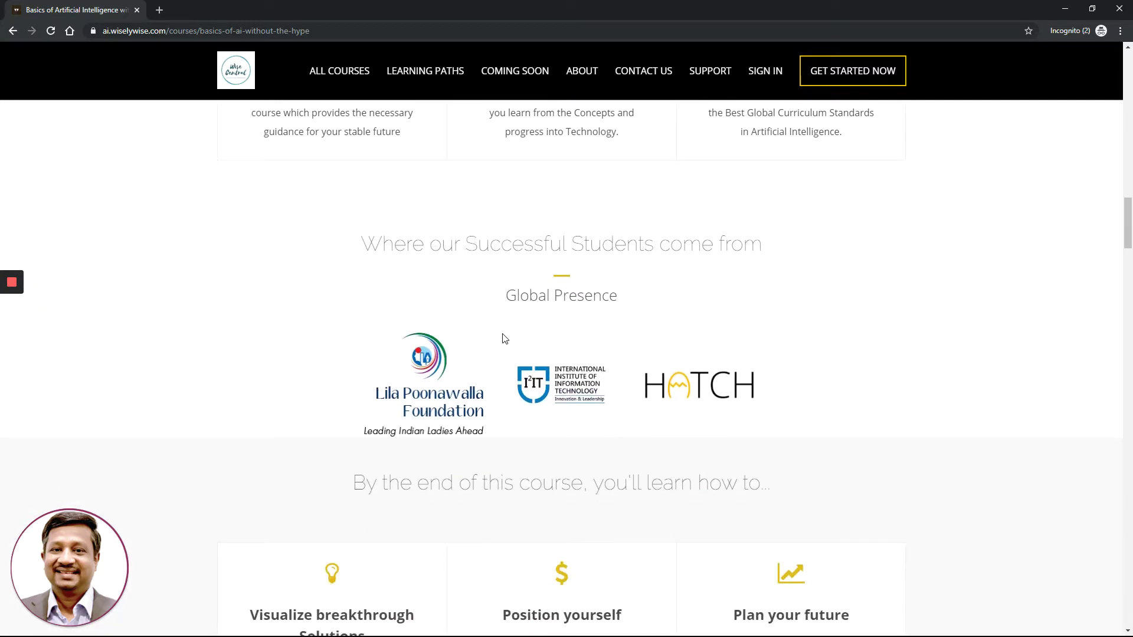
scroll(505, 338, "down", 1)
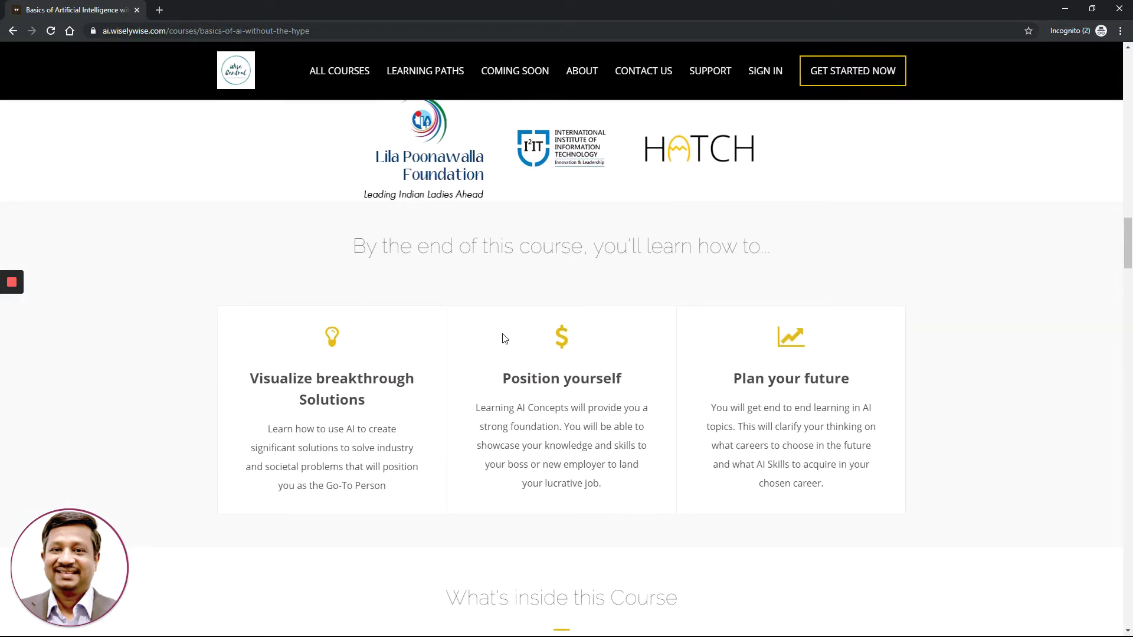
scroll(505, 338, "down", 2)
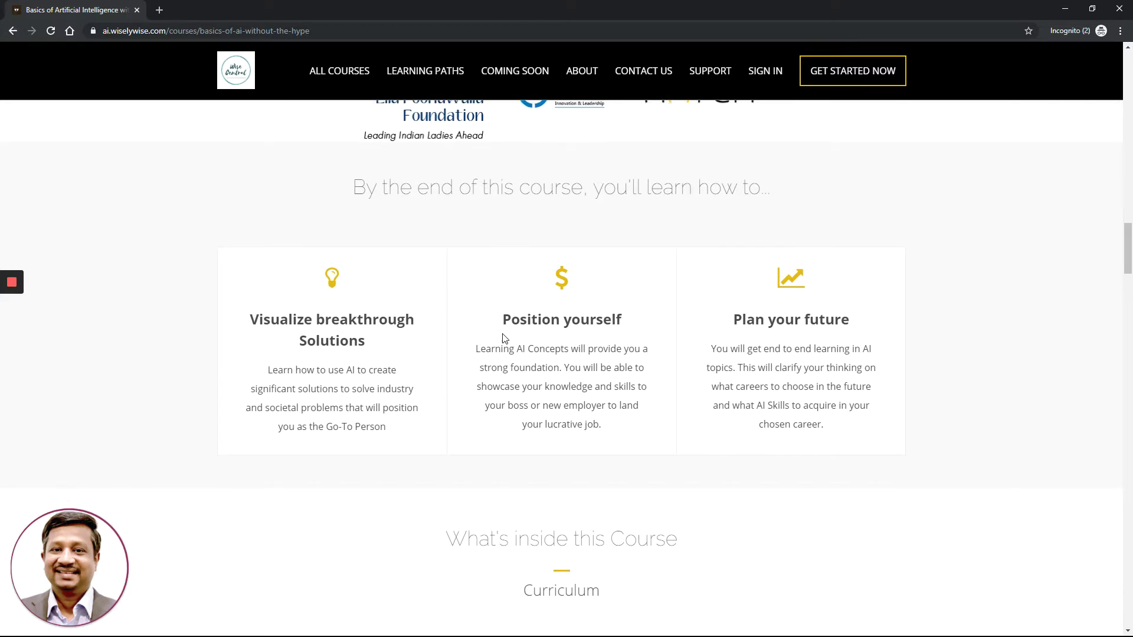
scroll(503, 334, "down", 1)
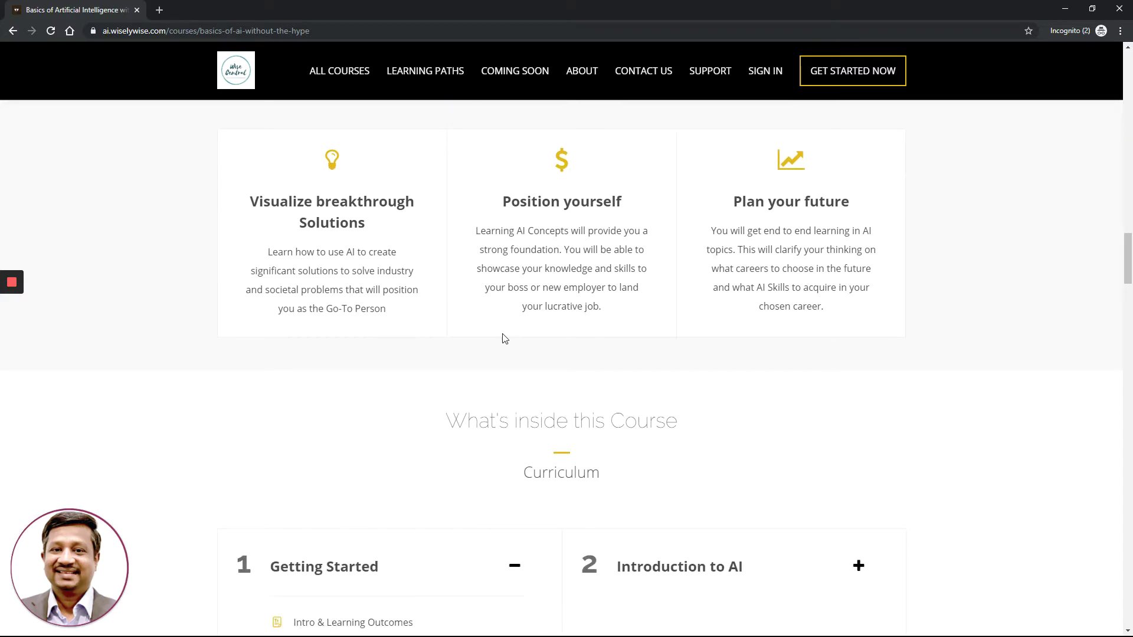
Preview the Introduction to AI lessons, then collapse both Getting Started and Introduction to AI
scroll(505, 338, "down", 2)
scroll(505, 338, "down", 3)
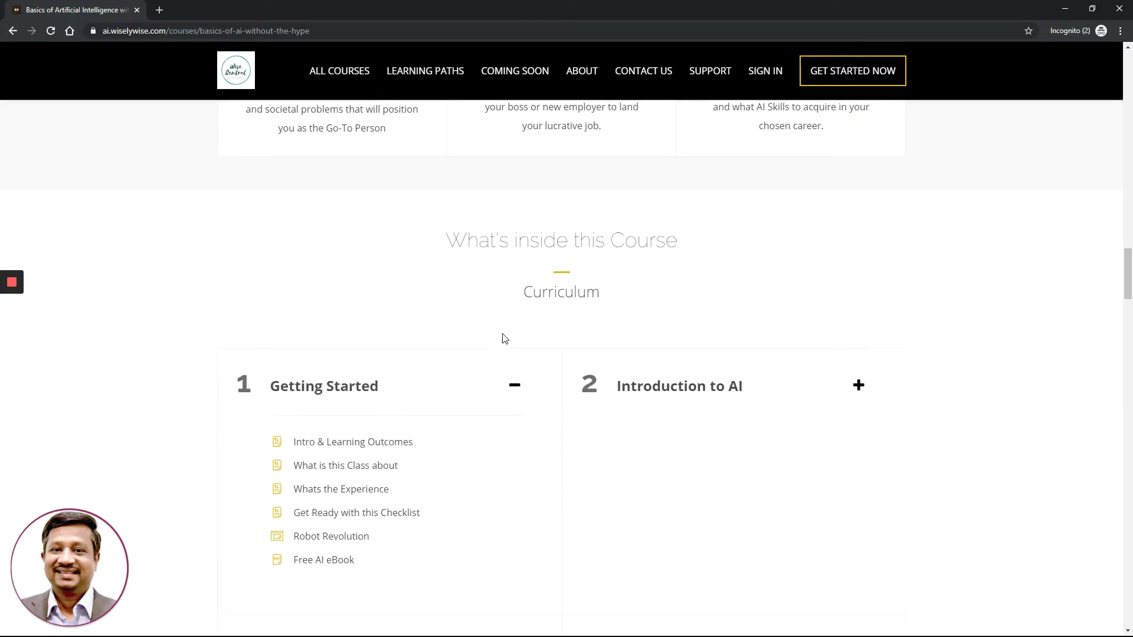
scroll(504, 338, "down", 1)
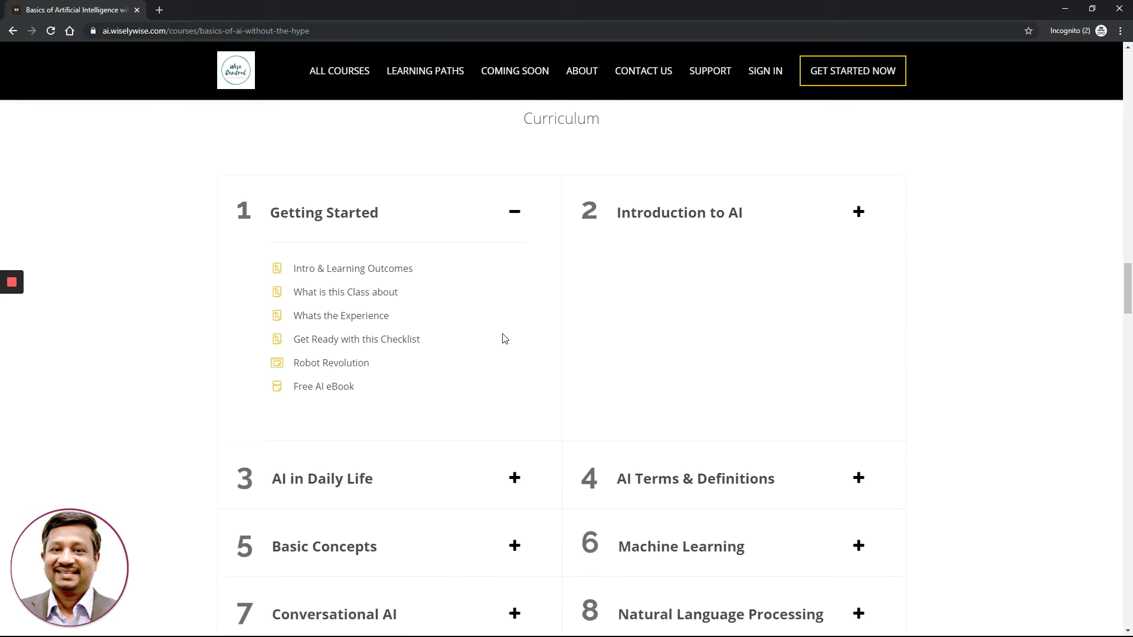
scroll(504, 337, "down", 1)
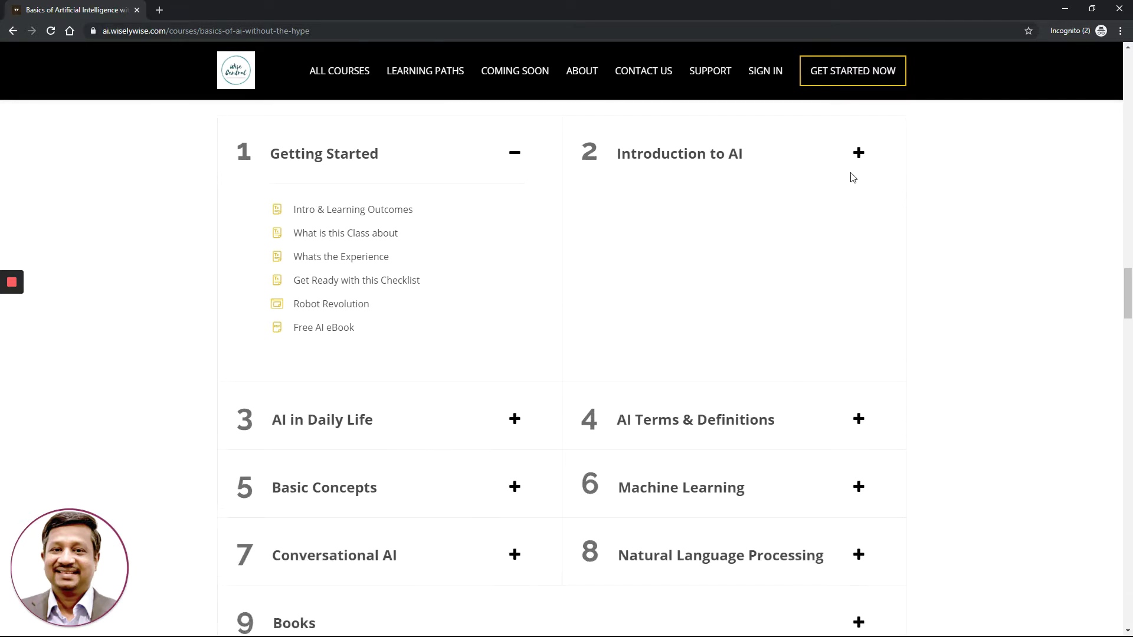
left_click(858, 153)
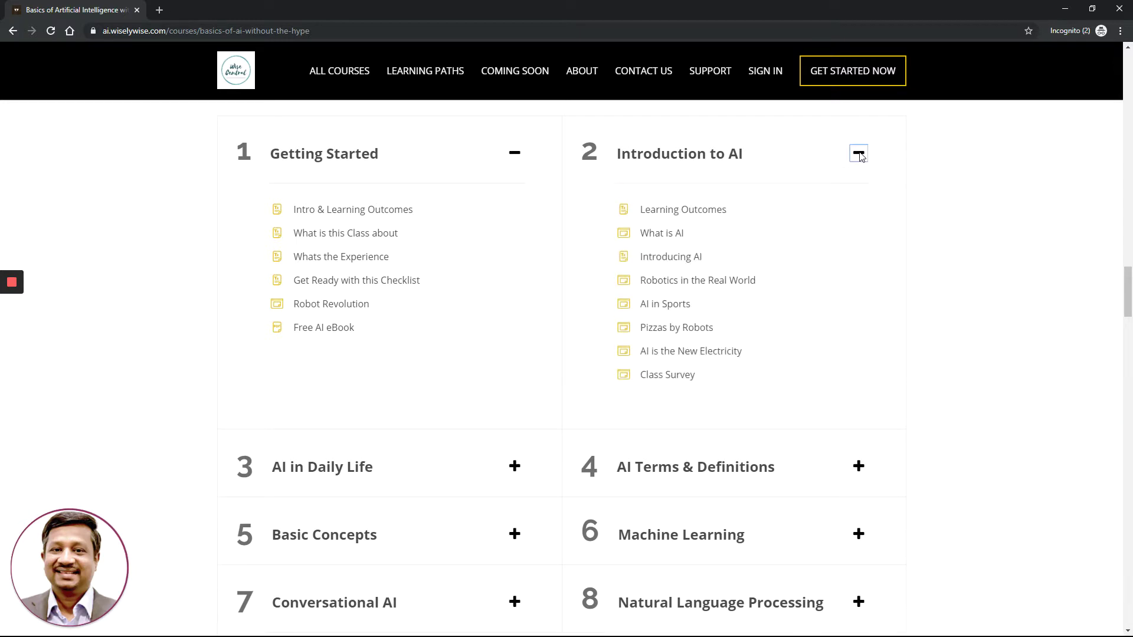
left_click(859, 153)
left_click(514, 153)
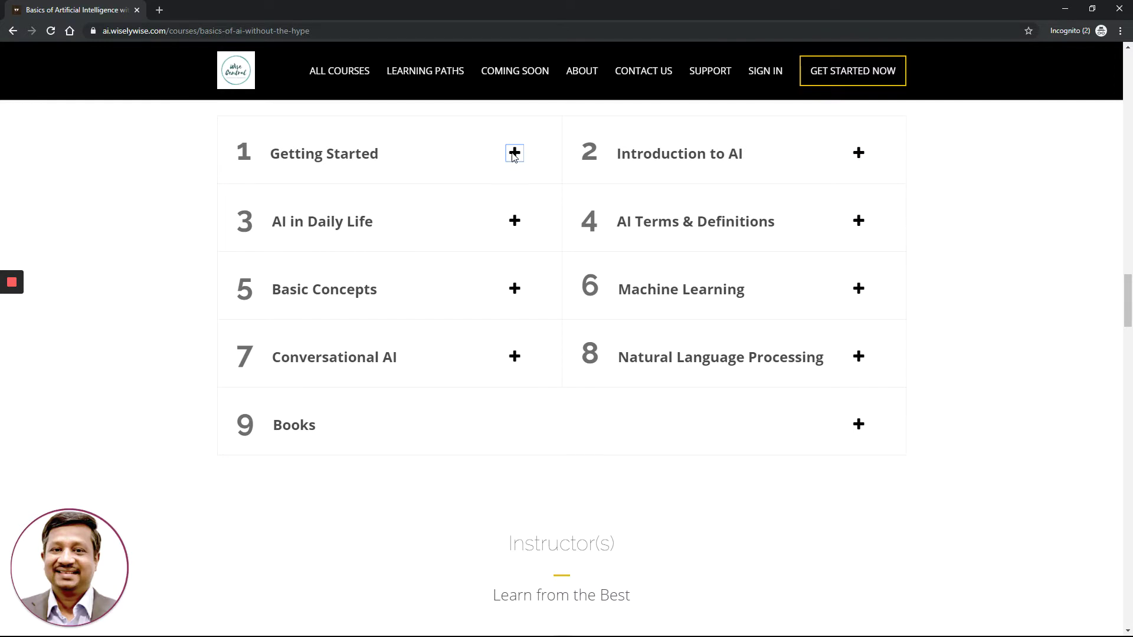
Expand and collapse the AI in Daily Life and Conversational AI modules to preview their lessons
left_click(514, 222)
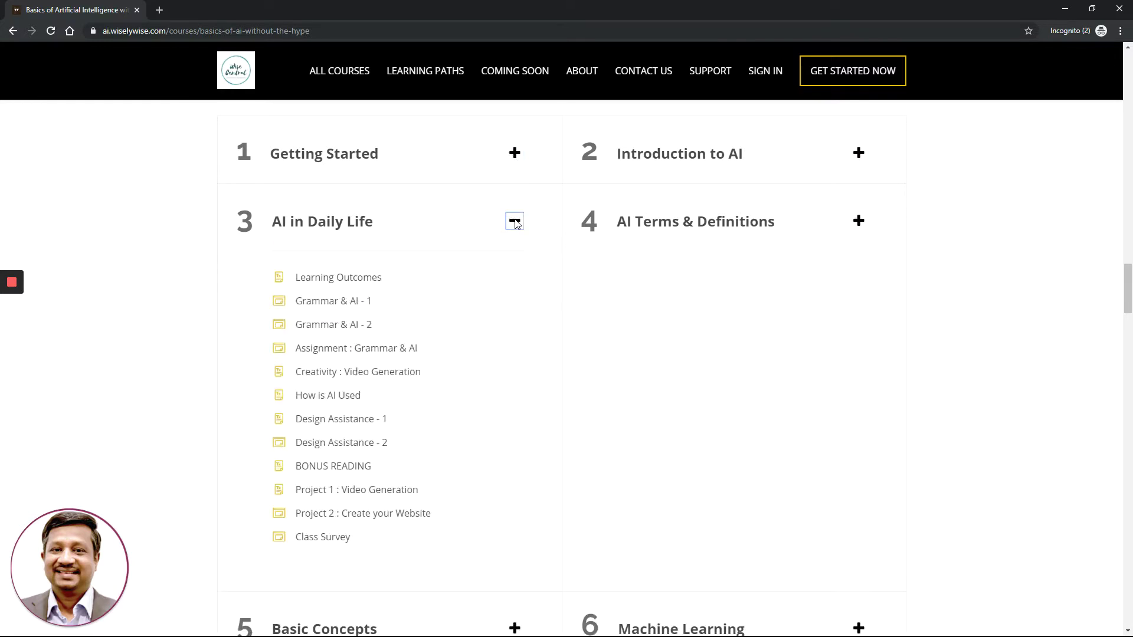
left_click(514, 222)
left_click(516, 357)
left_click(516, 357)
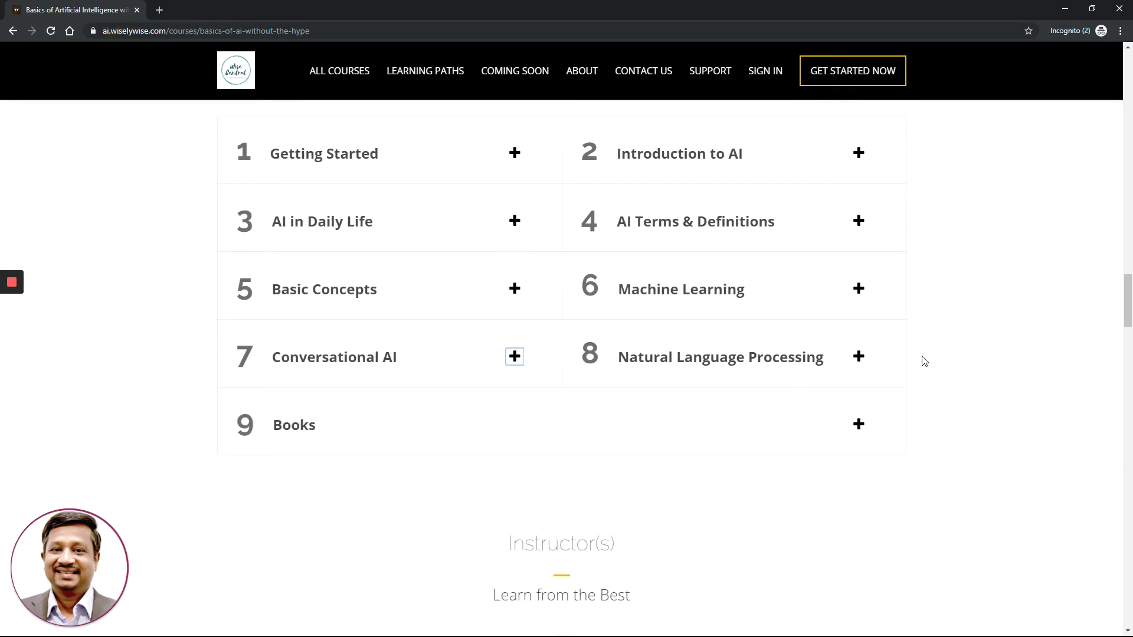
Scroll past the instructor bio to the 'What do you get' list ending with Multiple Support Channels
scroll(921, 360, "down", 3)
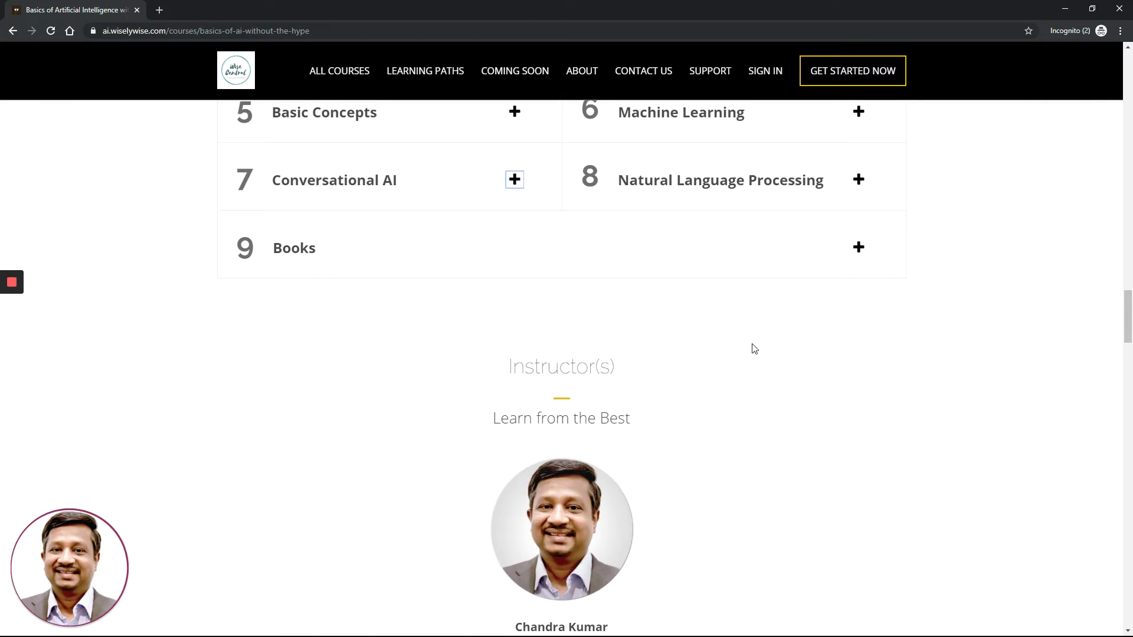
scroll(754, 348, "down", 6)
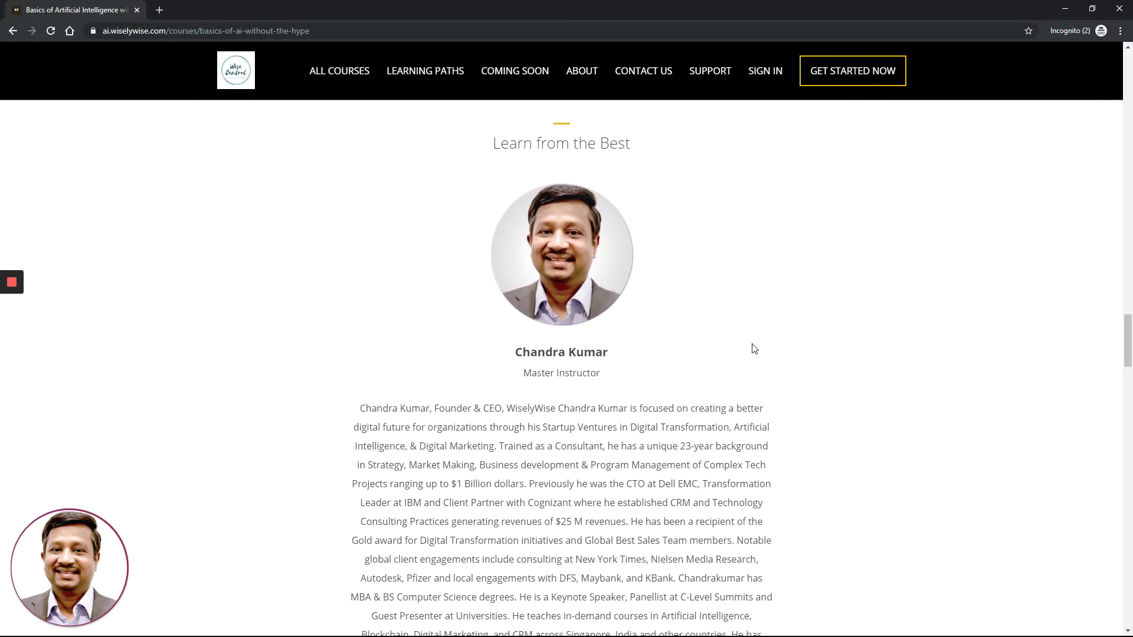
scroll(754, 348, "down", 6)
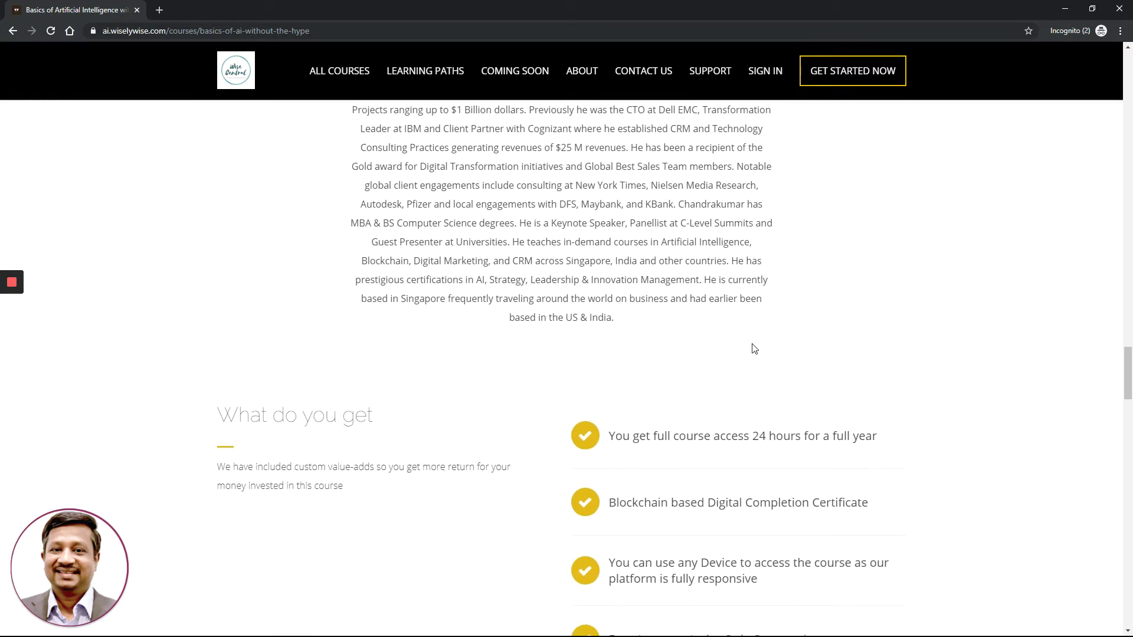
scroll(753, 348, "down", 4)
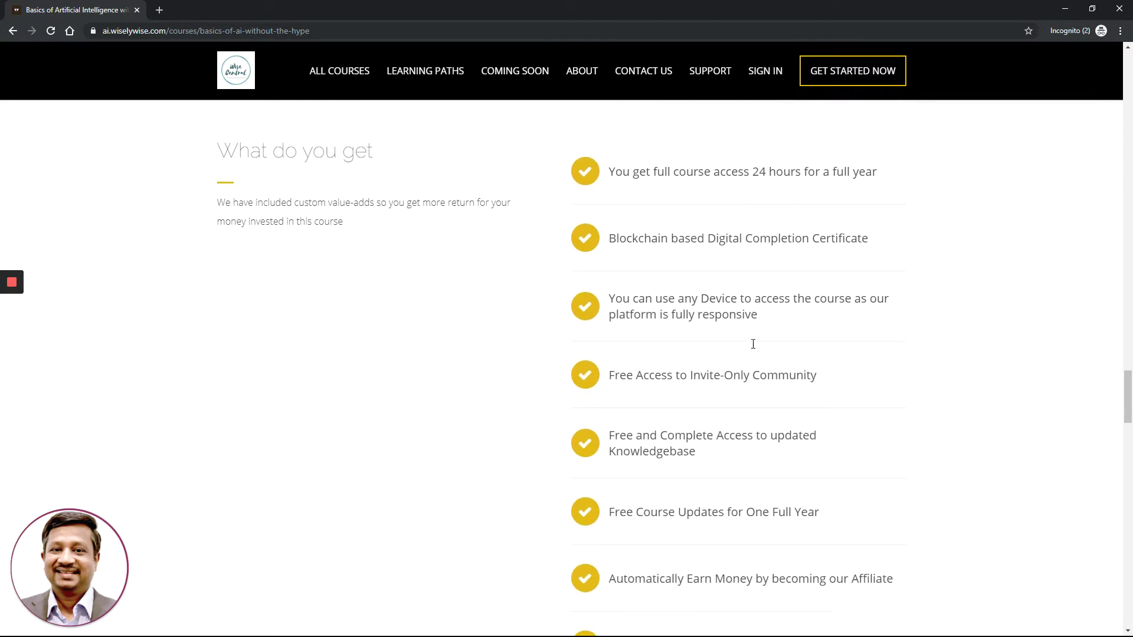
scroll(753, 344, "down", 2)
scroll(753, 344, "up", 3)
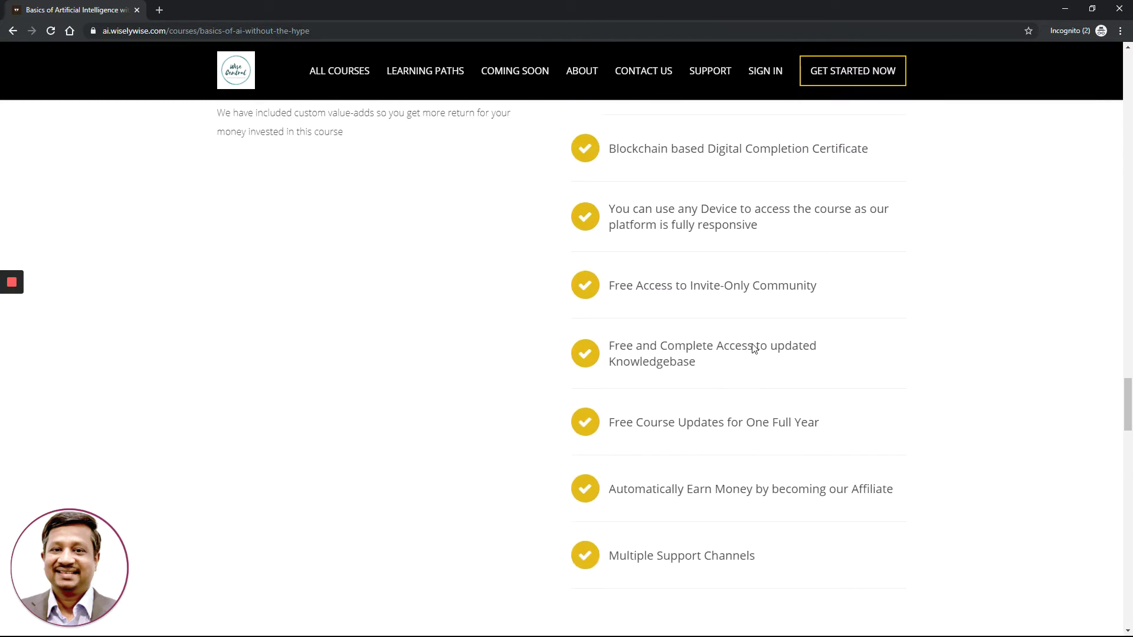
scroll(754, 345, "down", 1)
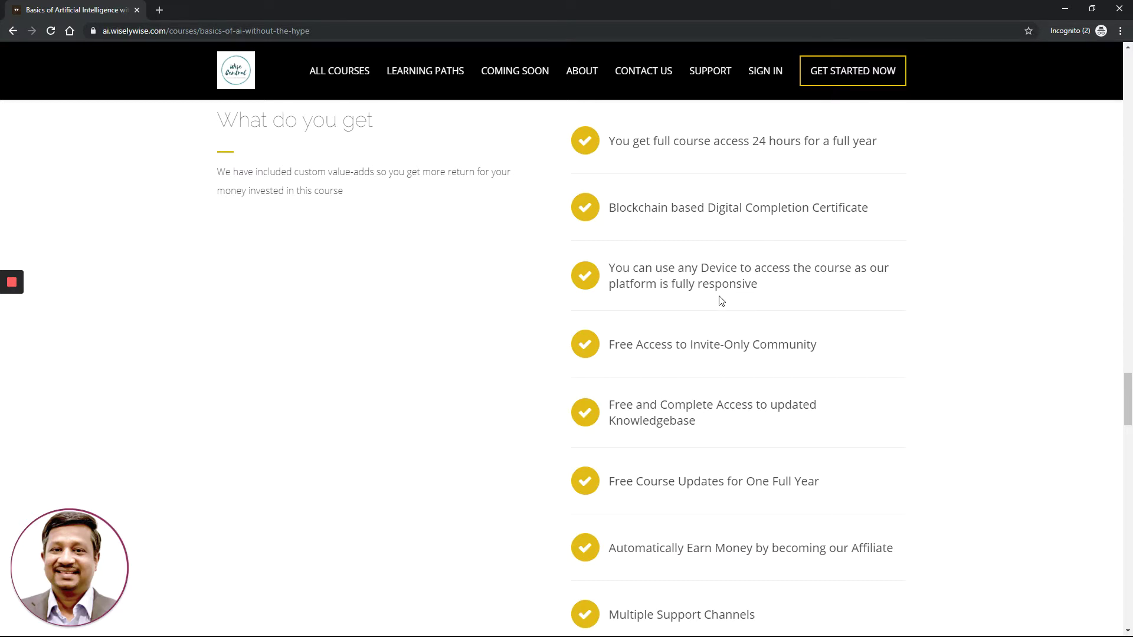
scroll(935, 312, "down", 1)
scroll(934, 313, "down", 2)
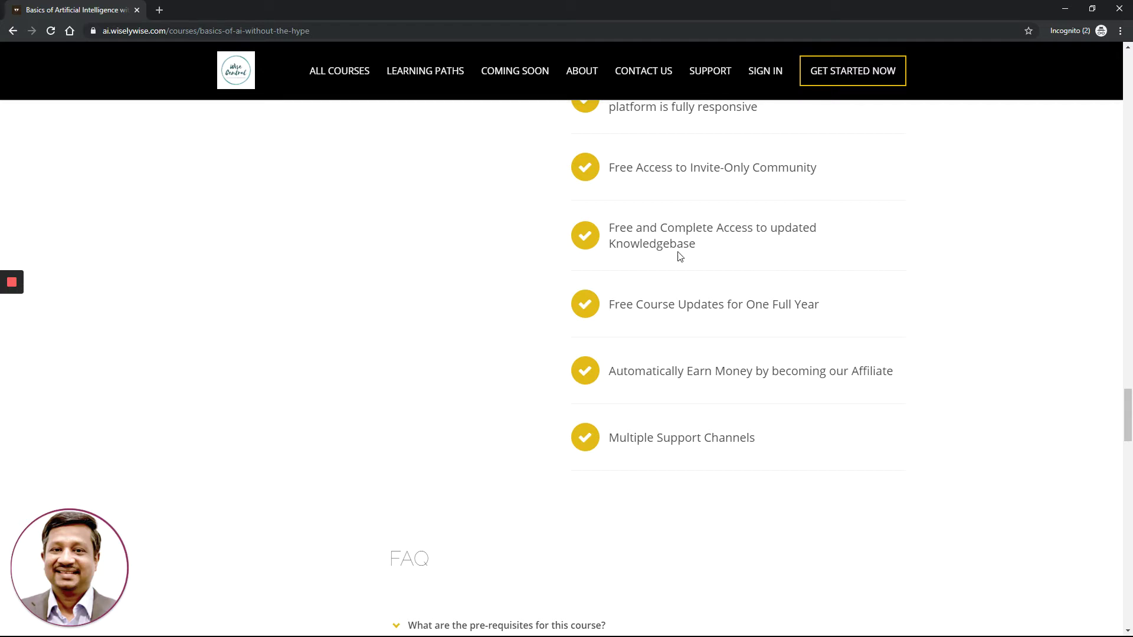
Read the FAQ down to its last answer, with the Knowledgebase link and 40-hour course length
scroll(815, 326, "down", 2)
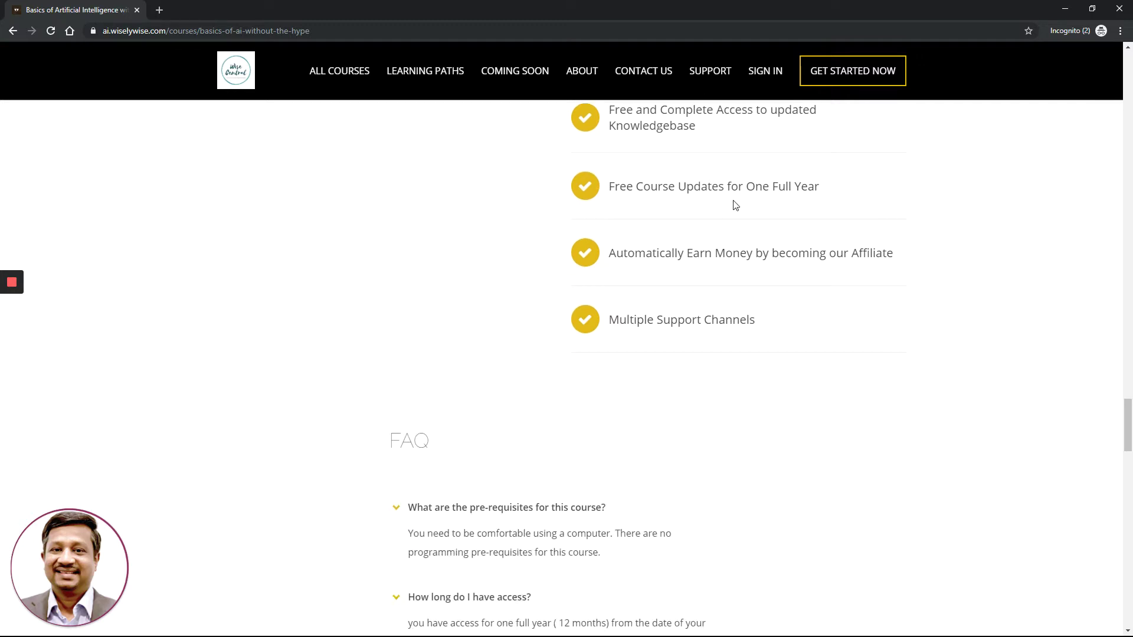
left_click(811, 206)
scroll(799, 307, "down", 1)
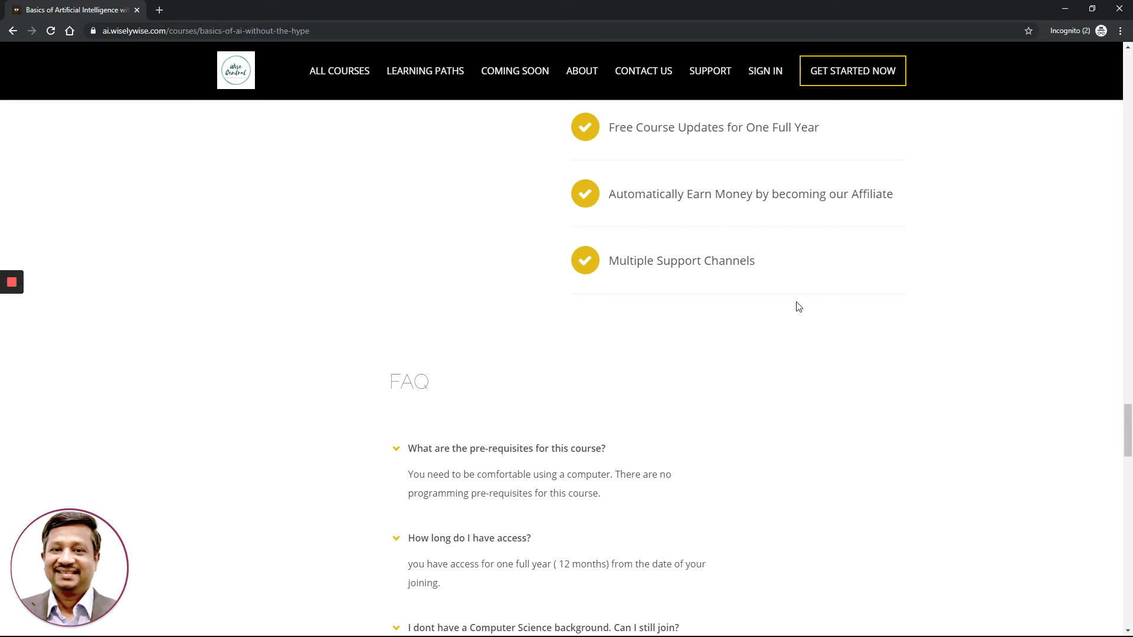
scroll(797, 306, "down", 1)
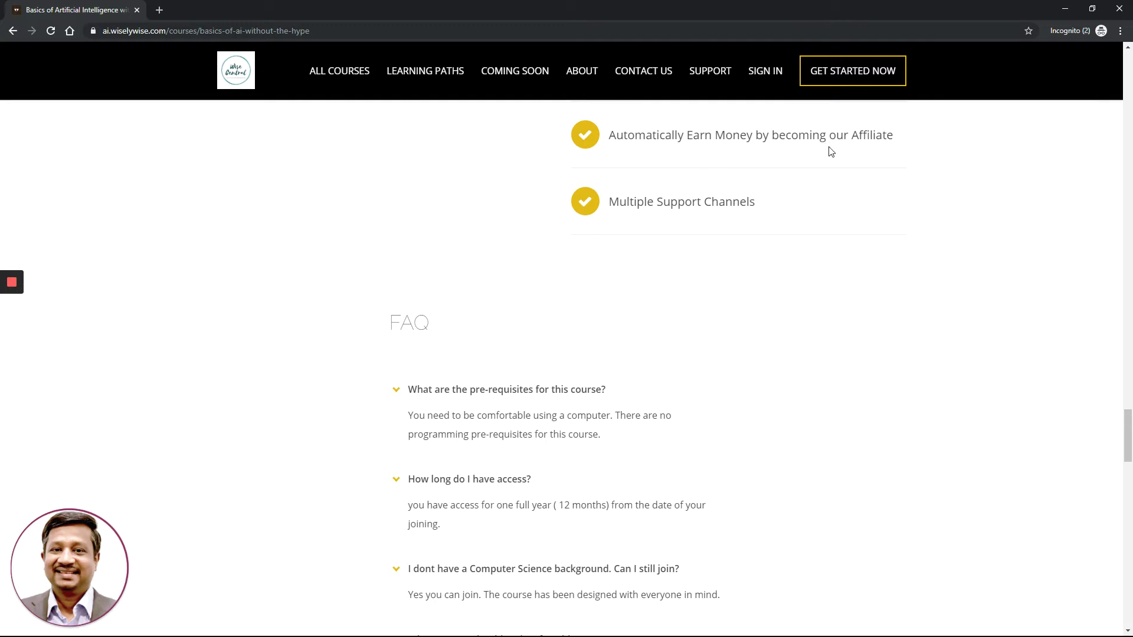
scroll(649, 273, "down", 1)
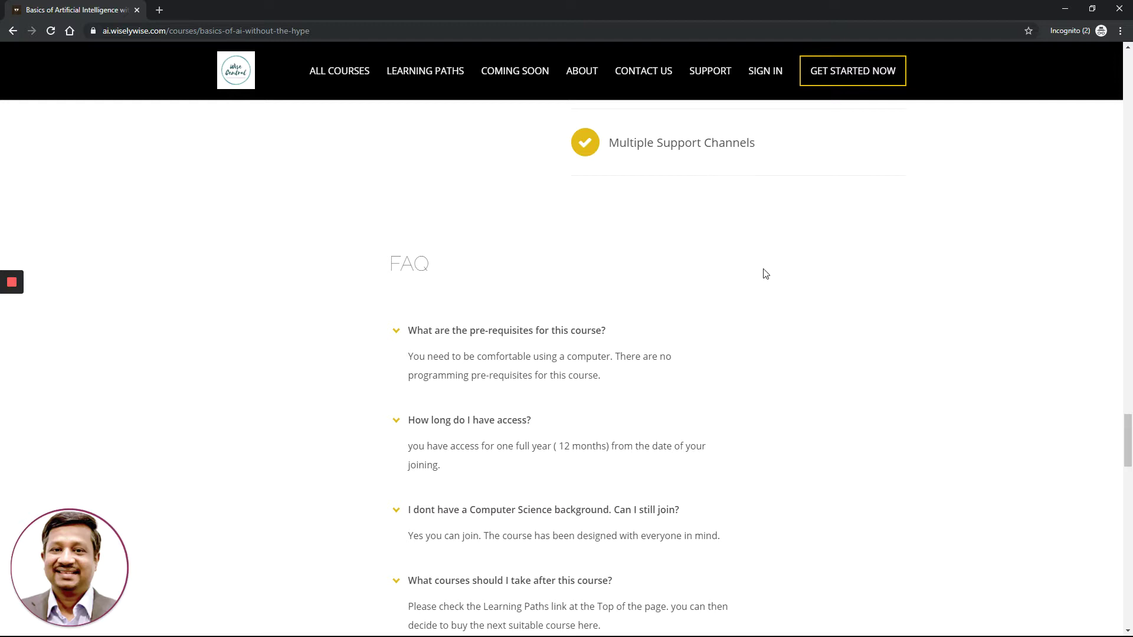
scroll(765, 275, "down", 3)
scroll(765, 276, "down", 3)
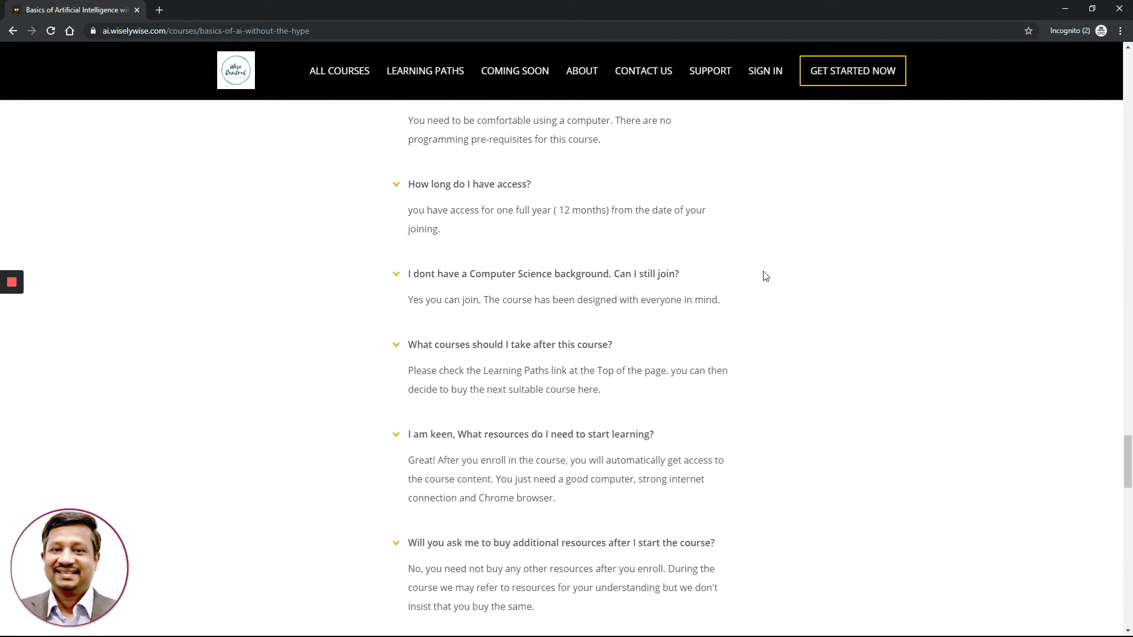
scroll(765, 276, "down", 4)
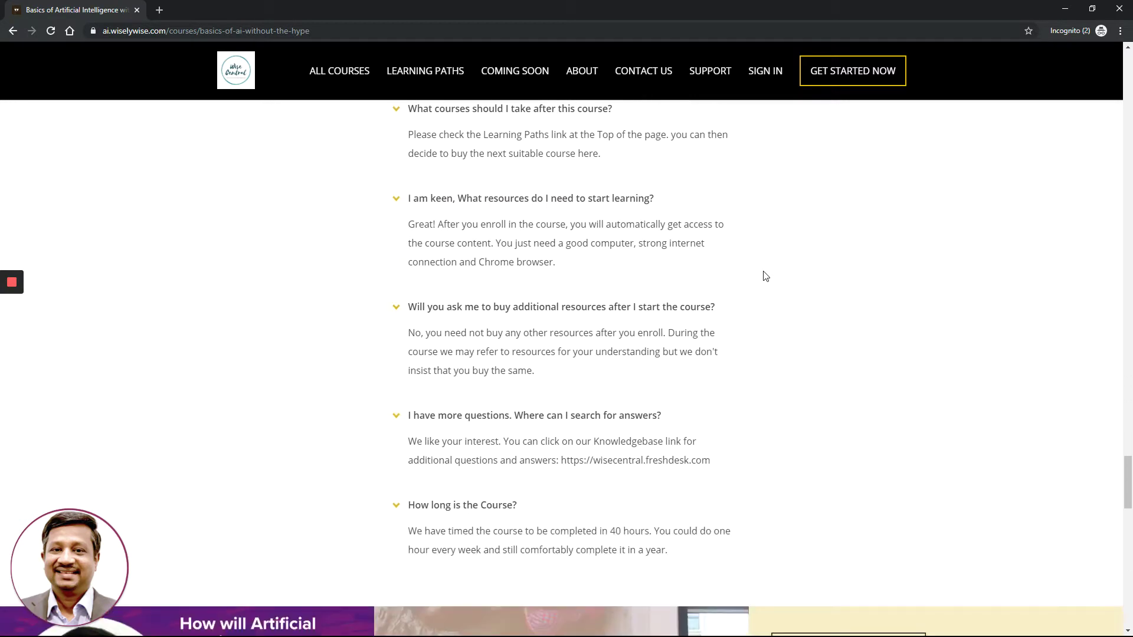
scroll(766, 276, "down", 1)
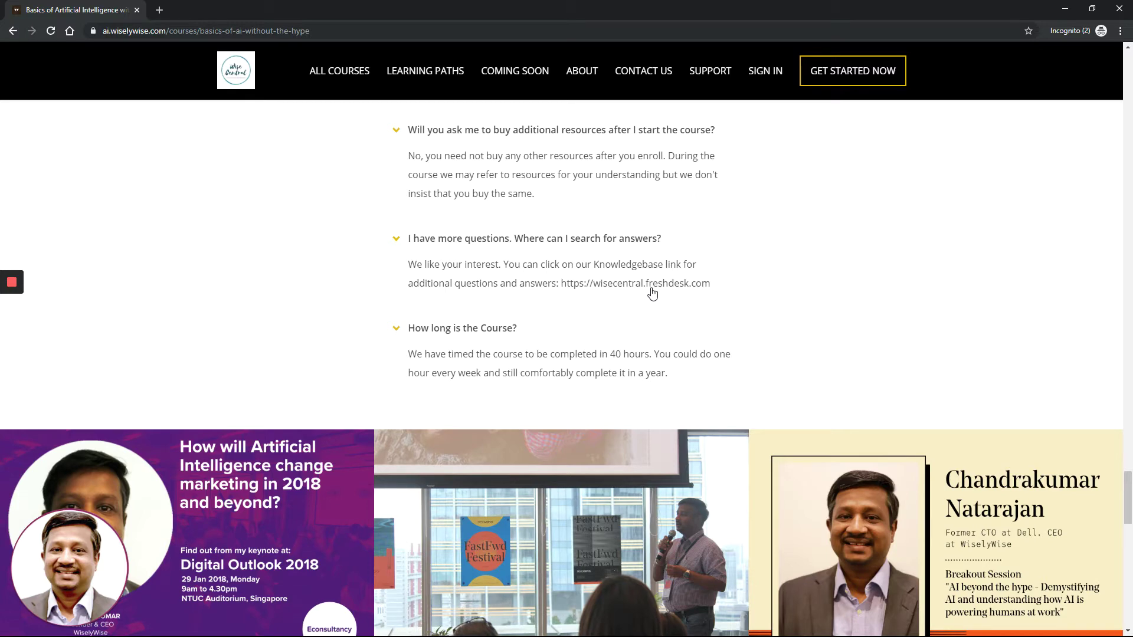
Scroll to What Our Students Say and advance the testimonial carousel twice
scroll(741, 309, "down", 4)
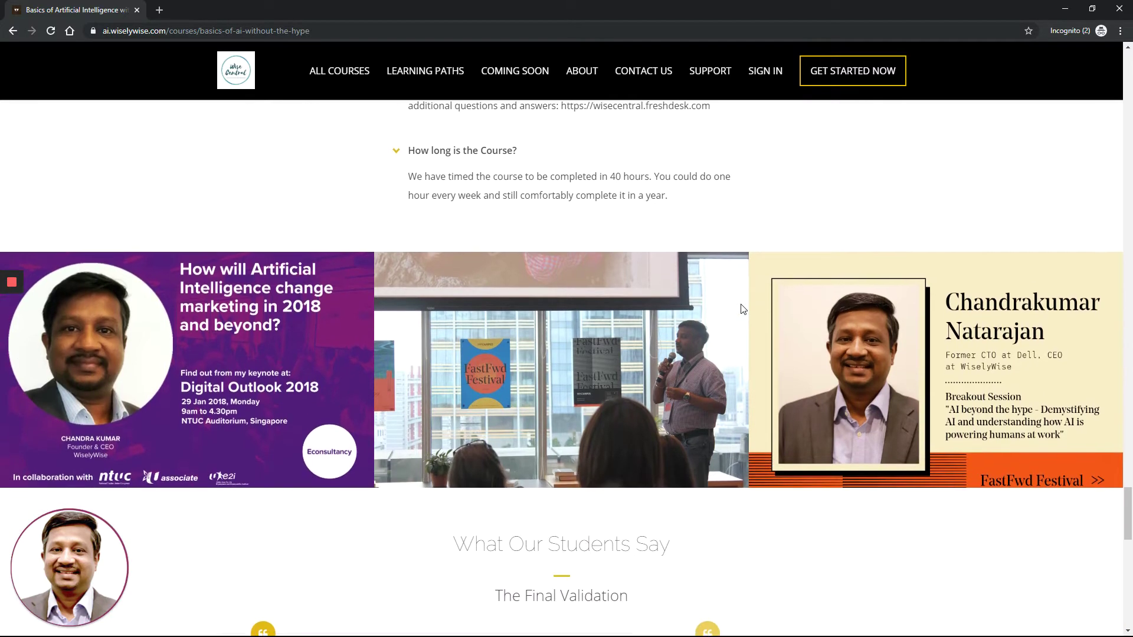
scroll(741, 309, "down", 3)
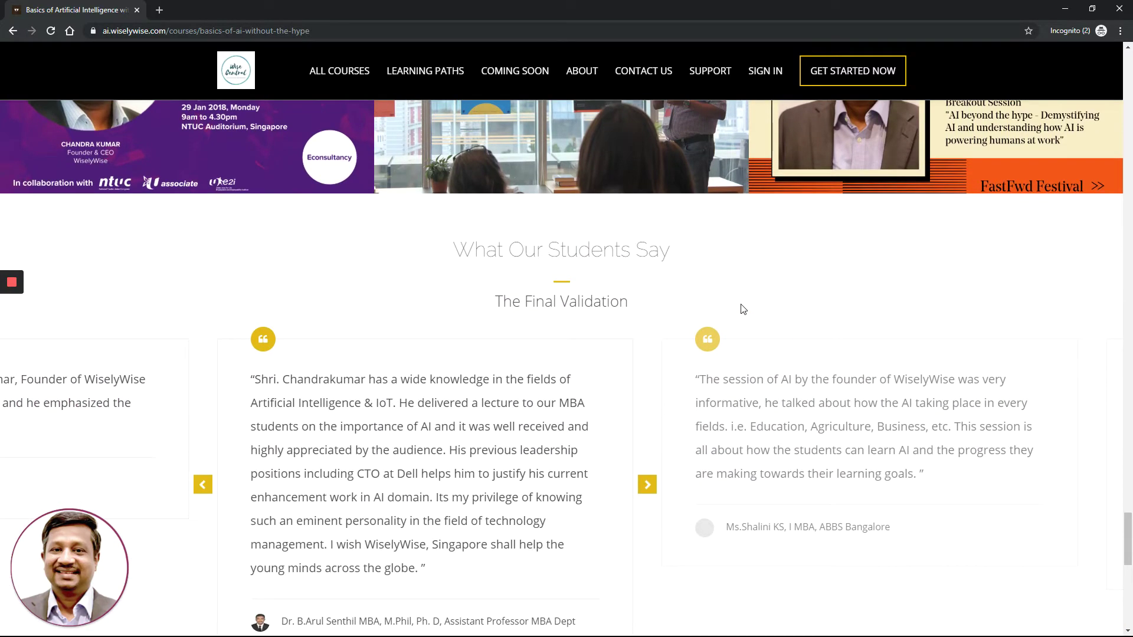
scroll(741, 309, "down", 3)
scroll(741, 309, "down", 2)
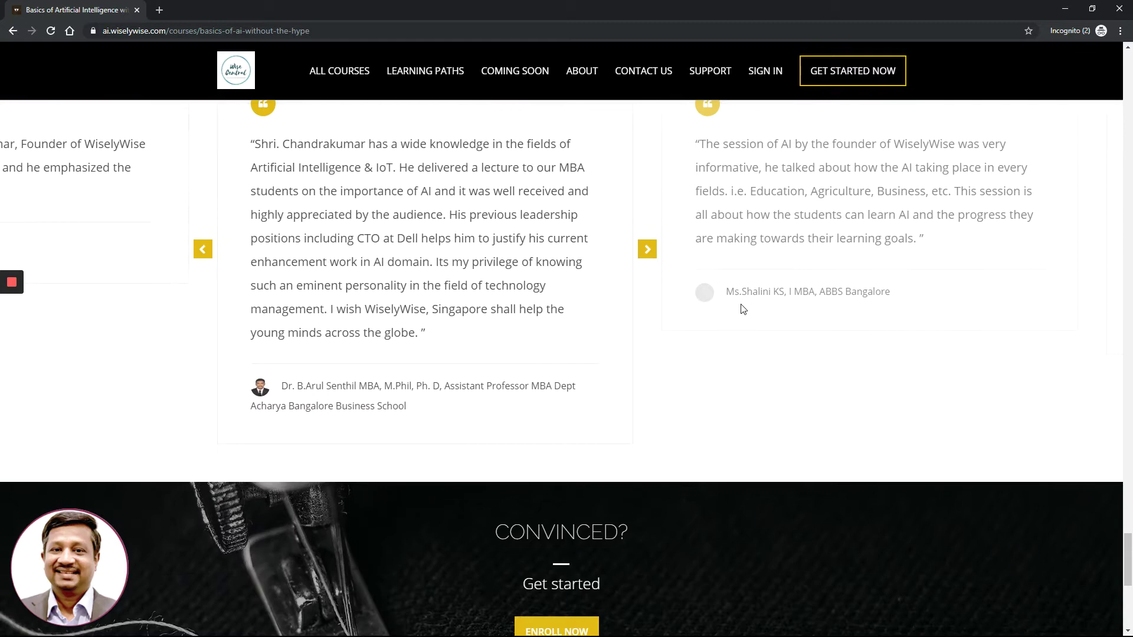
left_click(647, 250)
left_click(647, 249)
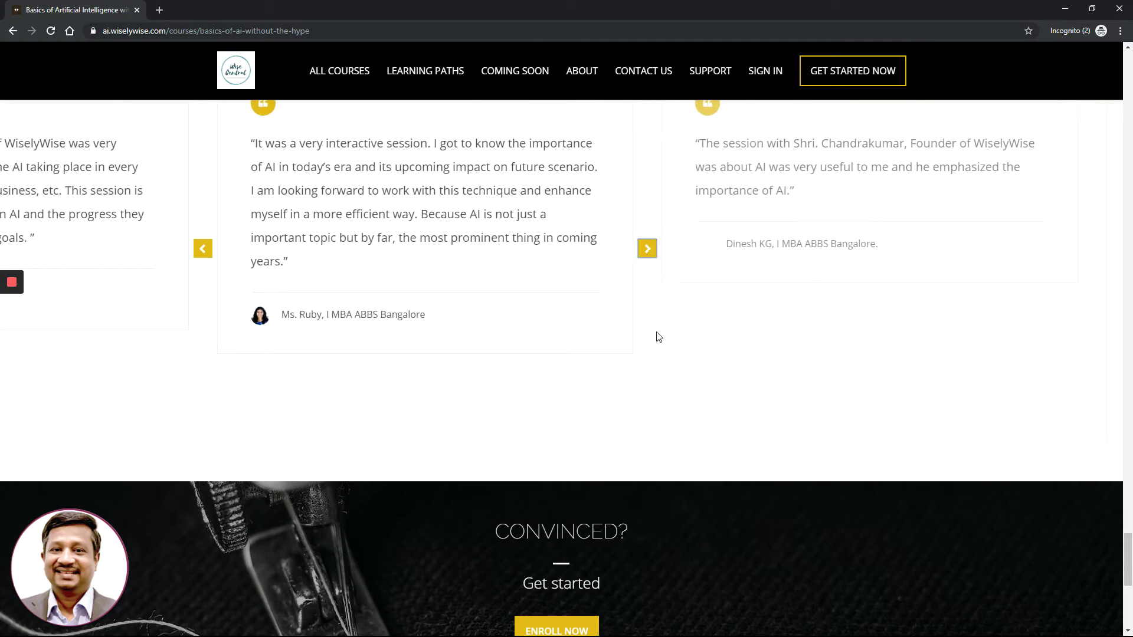
Enroll now in the course, reaching the $1,300.00 'Learn the Basics of Artificial Intelligence' page
scroll(656, 331, "down", 3)
scroll(656, 336, "down", 5)
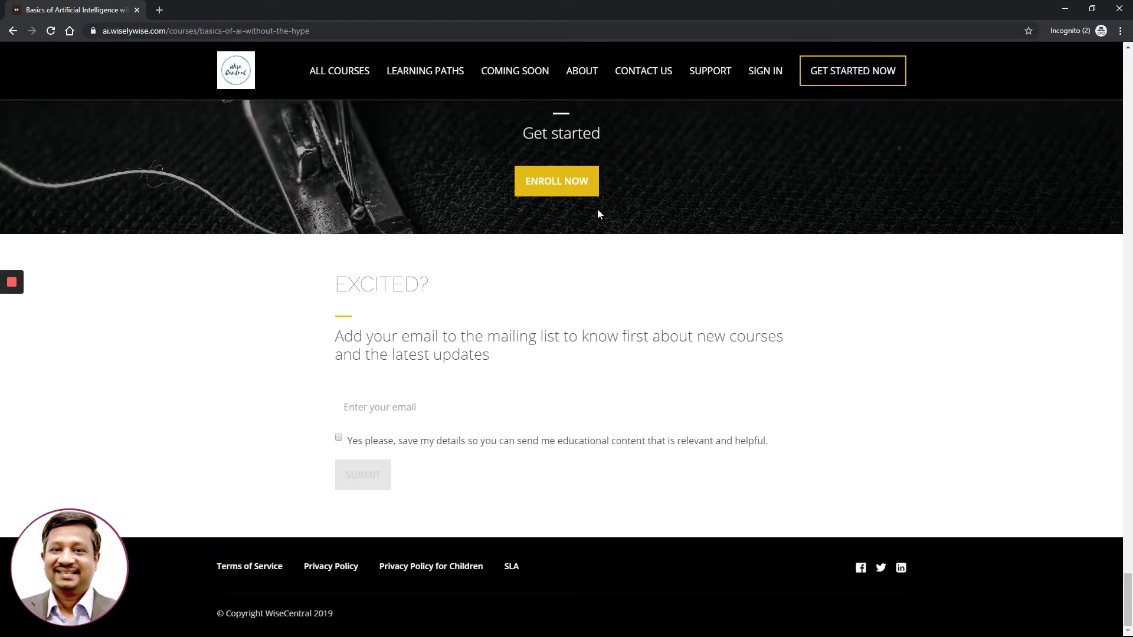
left_click(555, 184)
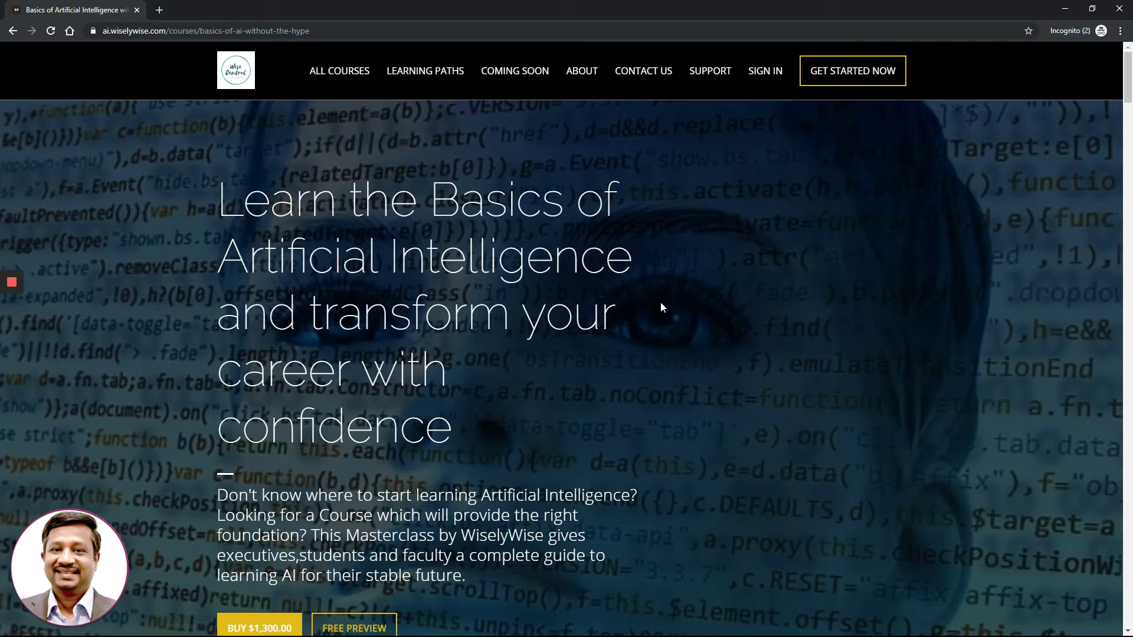
scroll(661, 302, "down", 4)
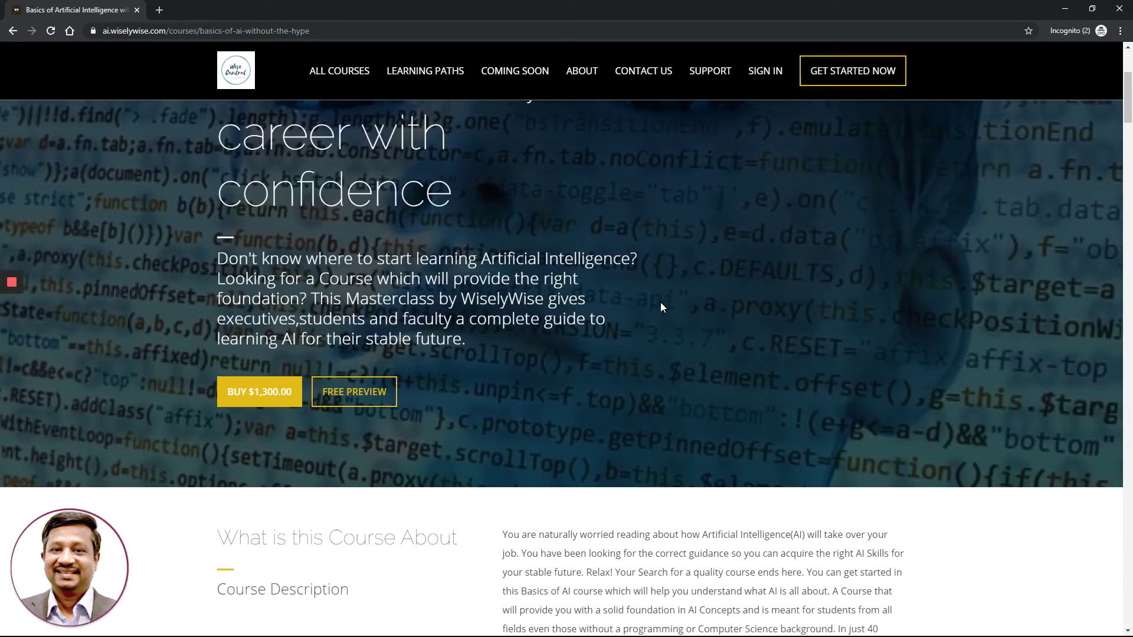
scroll(660, 302, "down", 1)
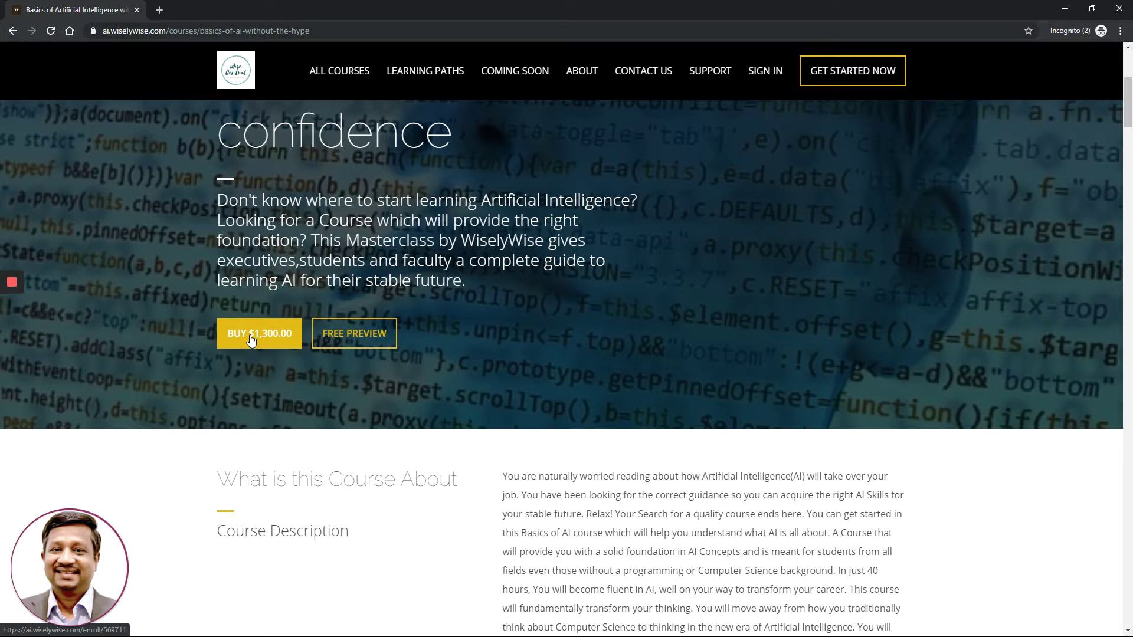
Start buying the Basics of AI course and enter the new account's first and last name
left_click(251, 340)
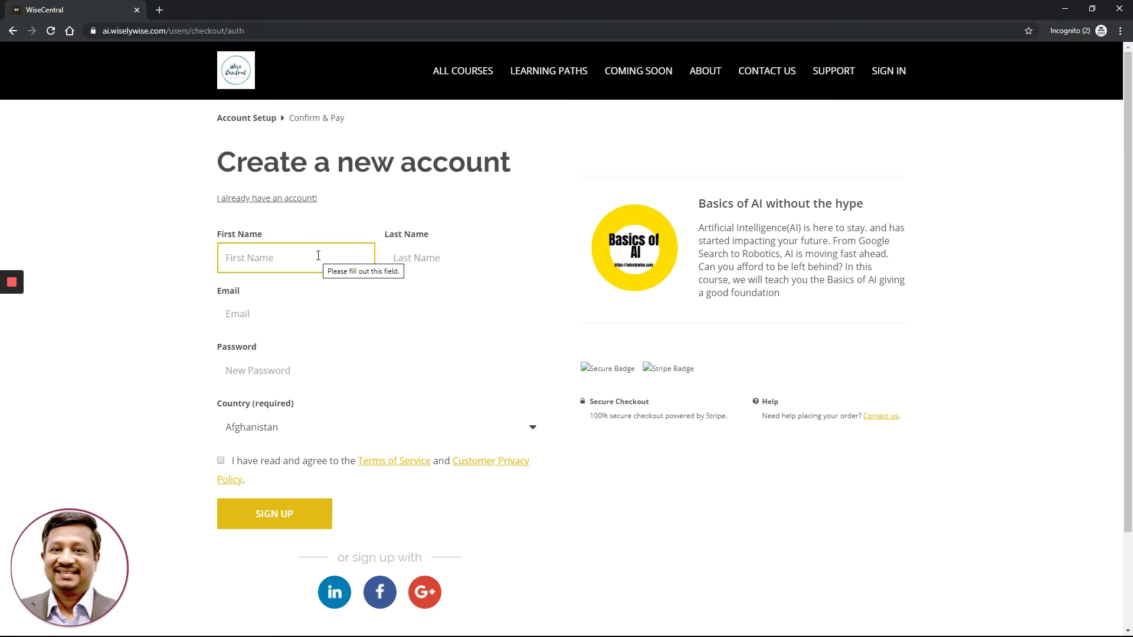
type("Jonhn")
key("Tab")
type("Doe")
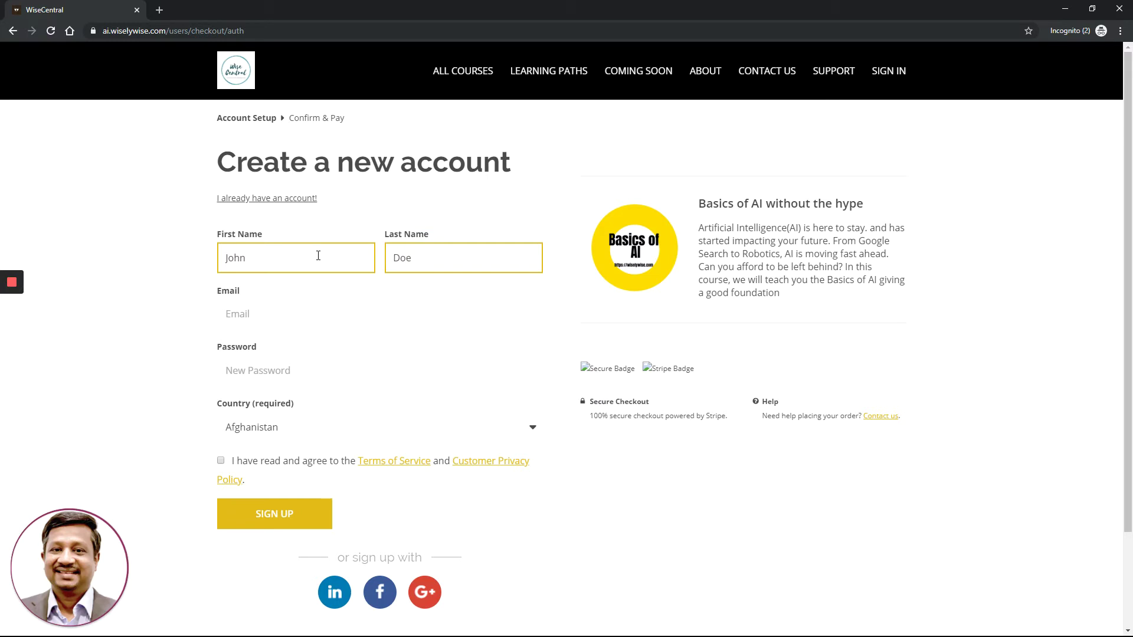
Fill in the account's e-mail address and password on the Create a new account form
left_click(329, 308)
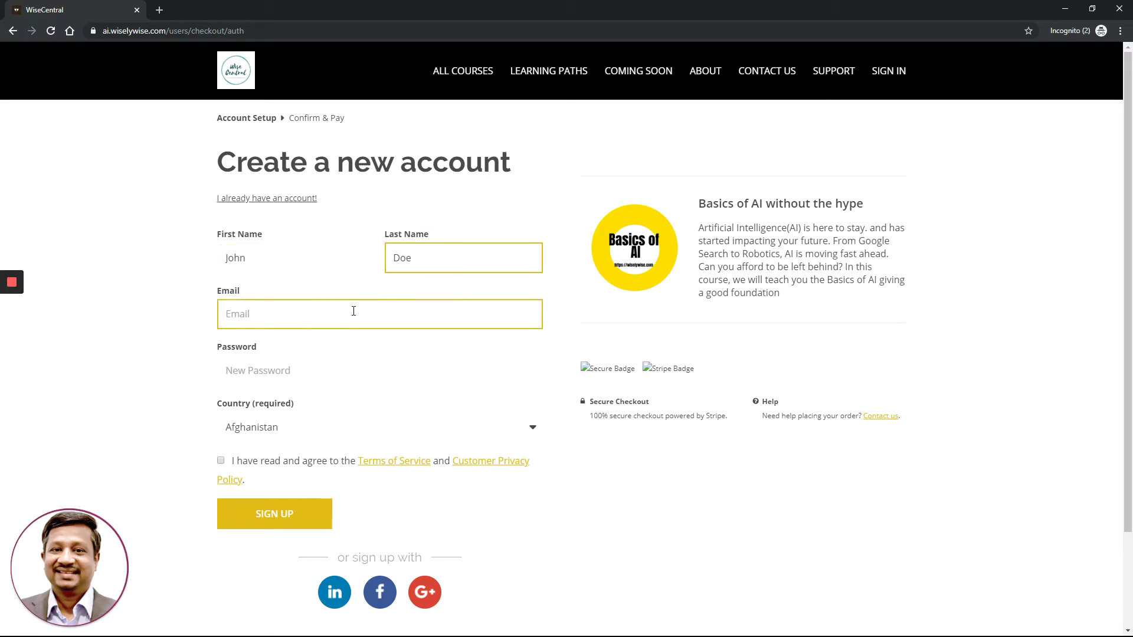
type("jo")
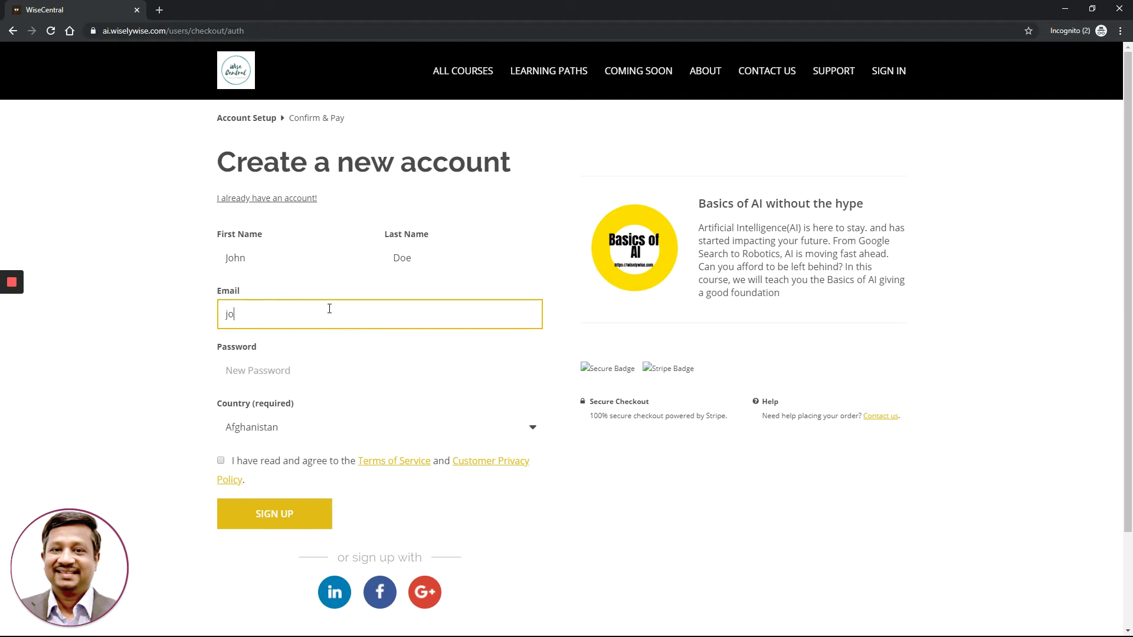
type("hn@abc.com")
left_click(391, 359)
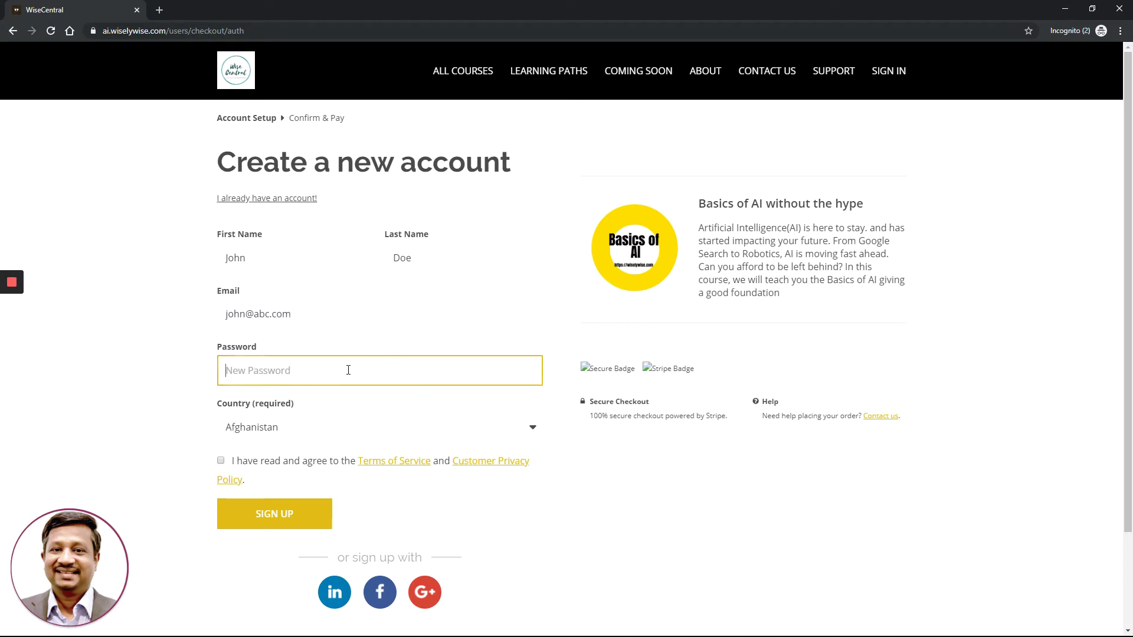
type("••••••")
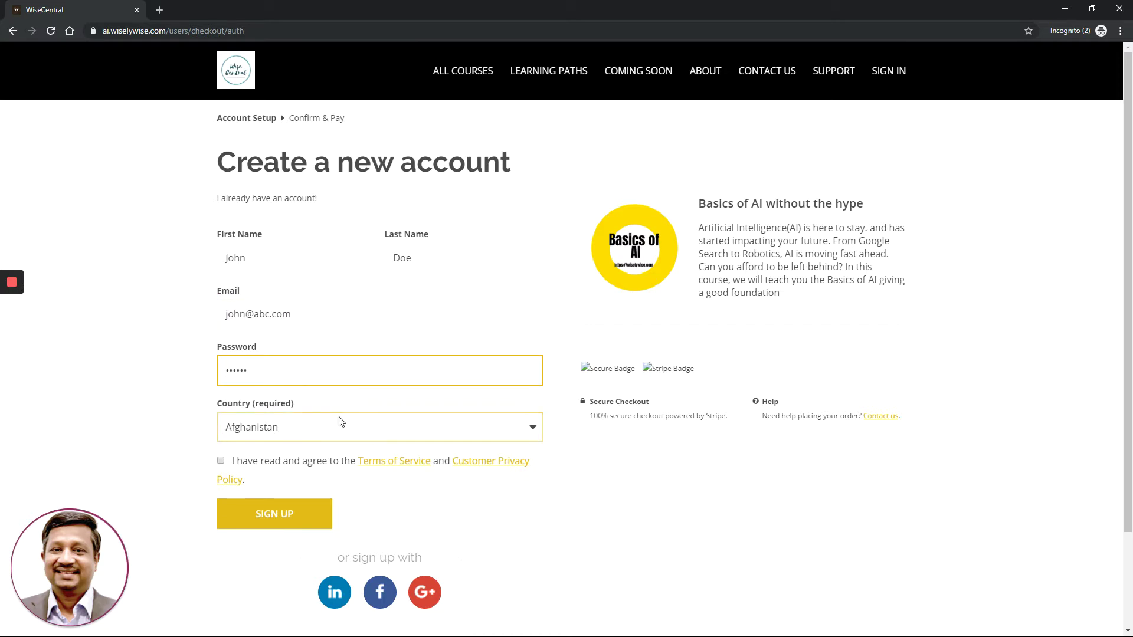
Select Australia as the country, agree to the terms and privacy policy, and sign up
left_click(375, 428)
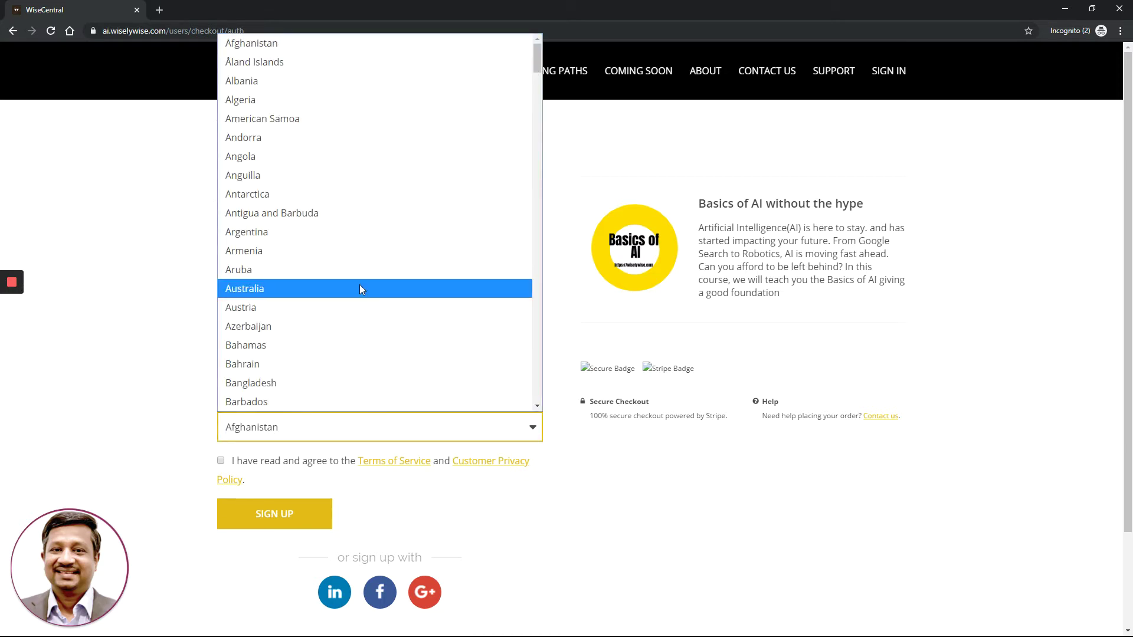
left_click(323, 288)
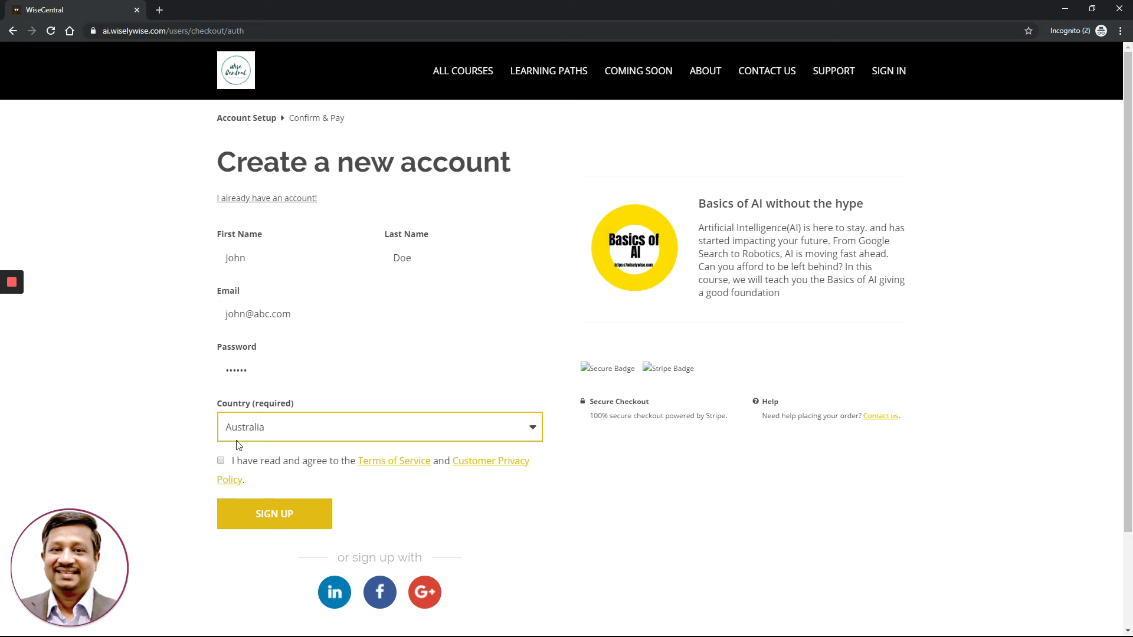
scroll(180, 391, "down", 1)
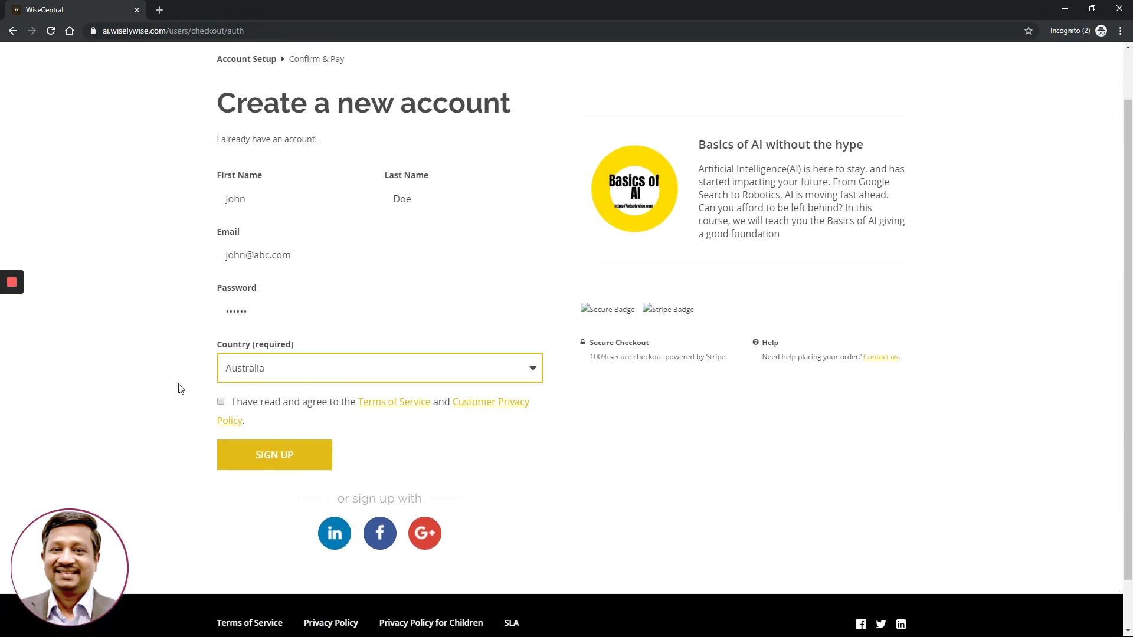
left_click(222, 402)
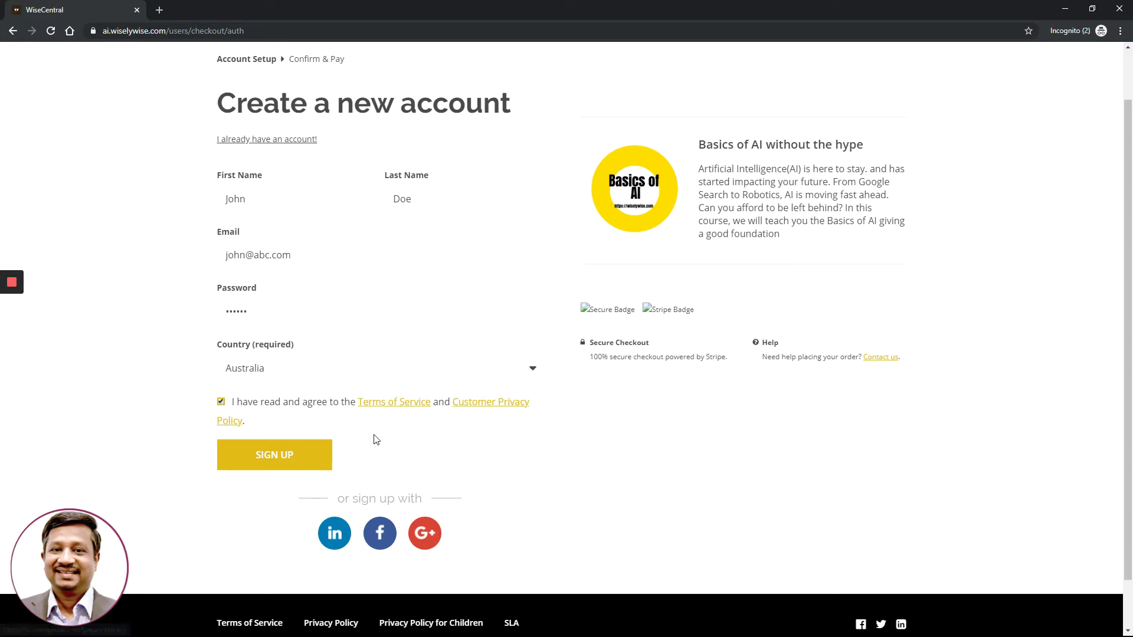
left_click(287, 454)
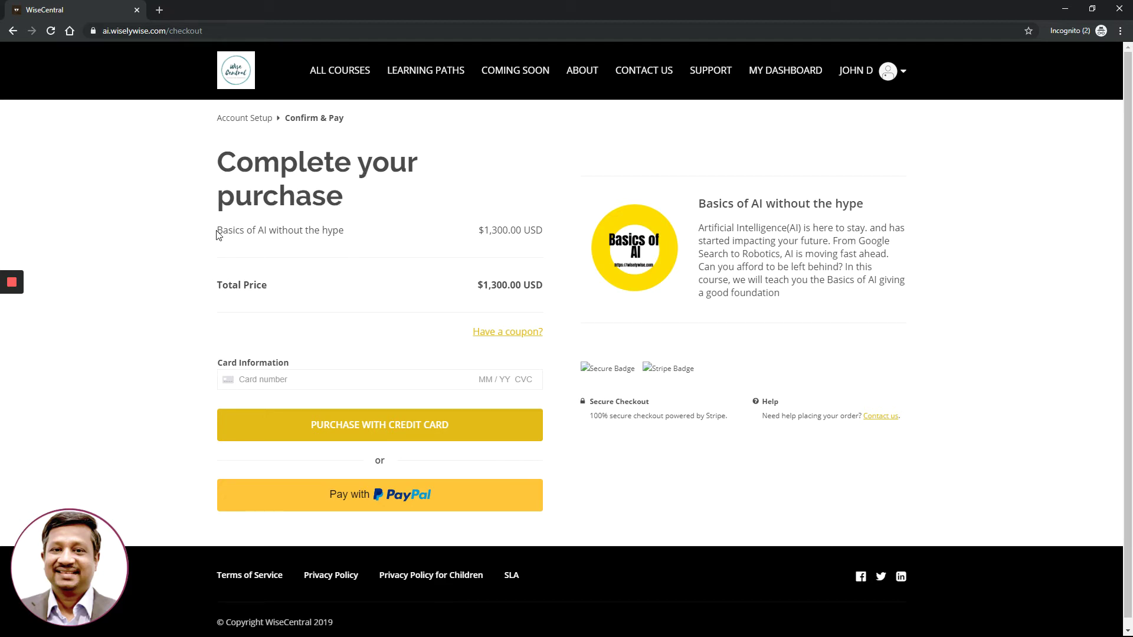
left_click_drag(217, 230, 349, 233)
left_click_drag(482, 229, 546, 234)
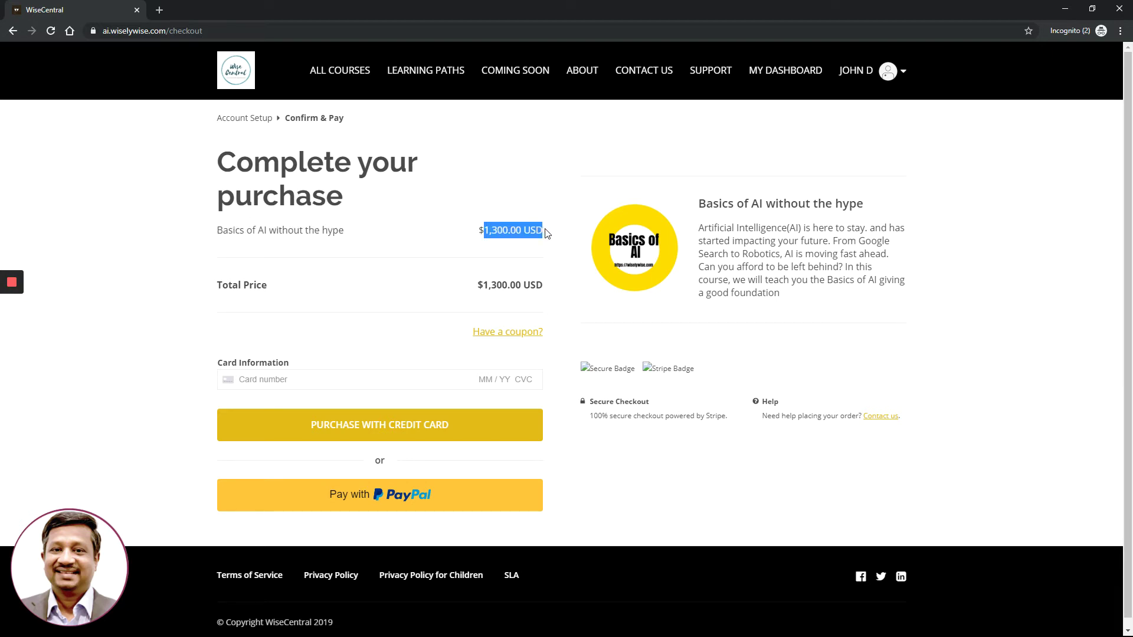
scroll(390, 307, "down", 1)
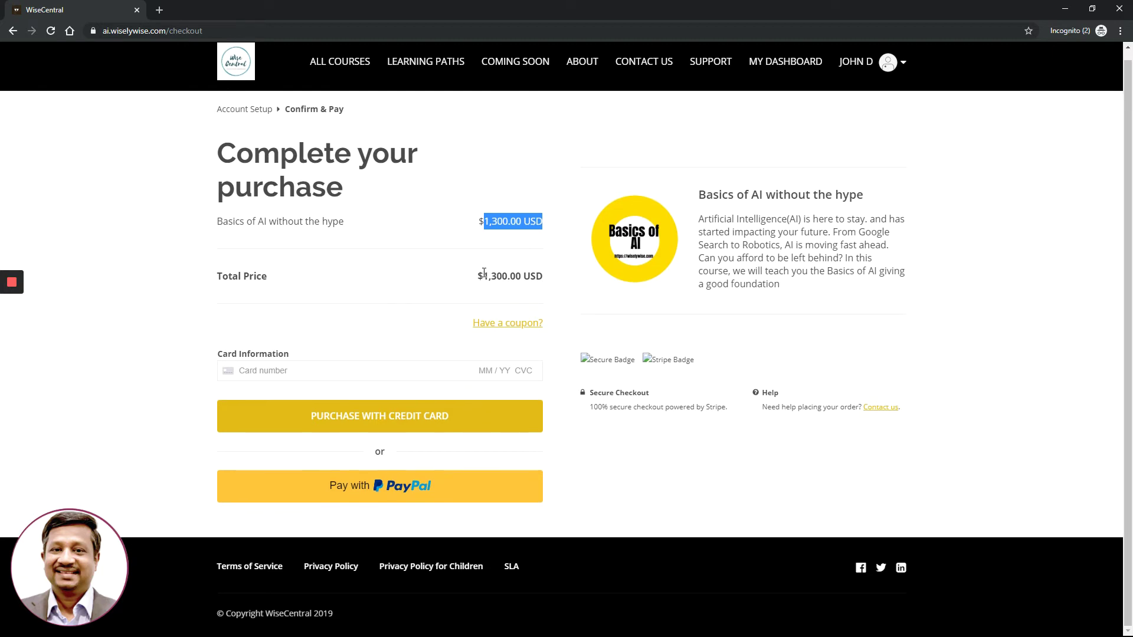
left_click_drag(478, 273, 547, 276)
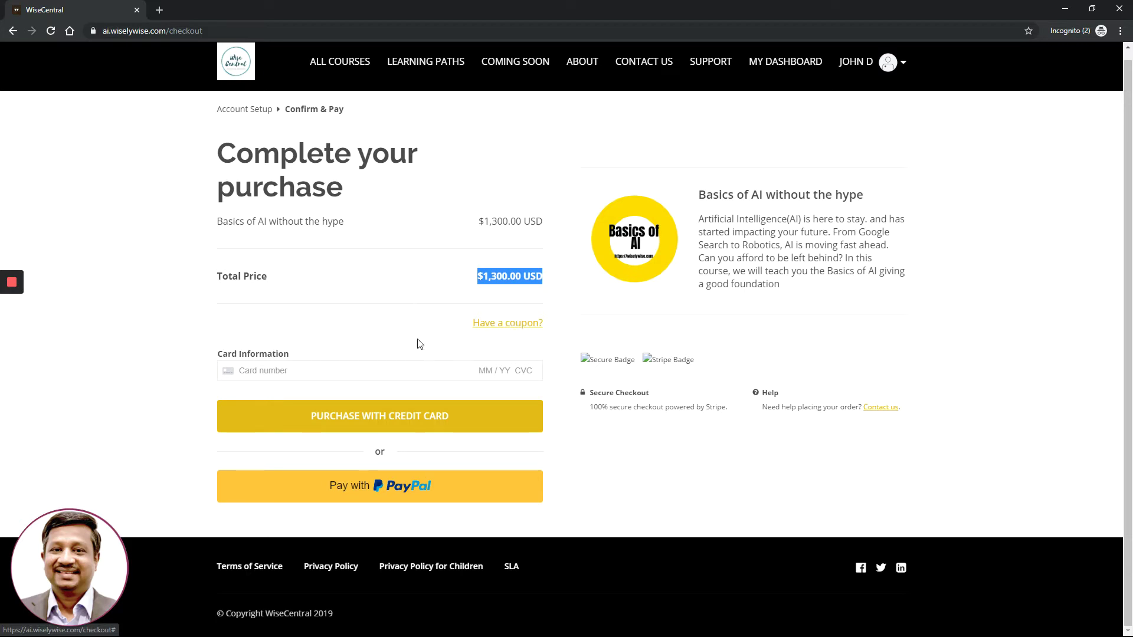
left_click(282, 369)
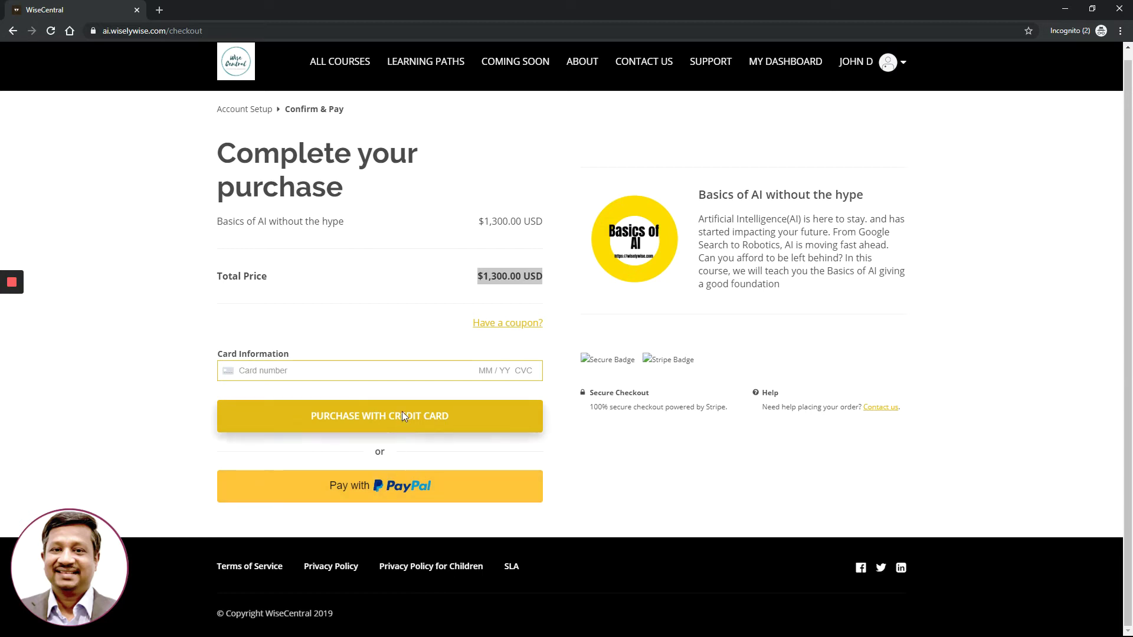
left_click(419, 320)
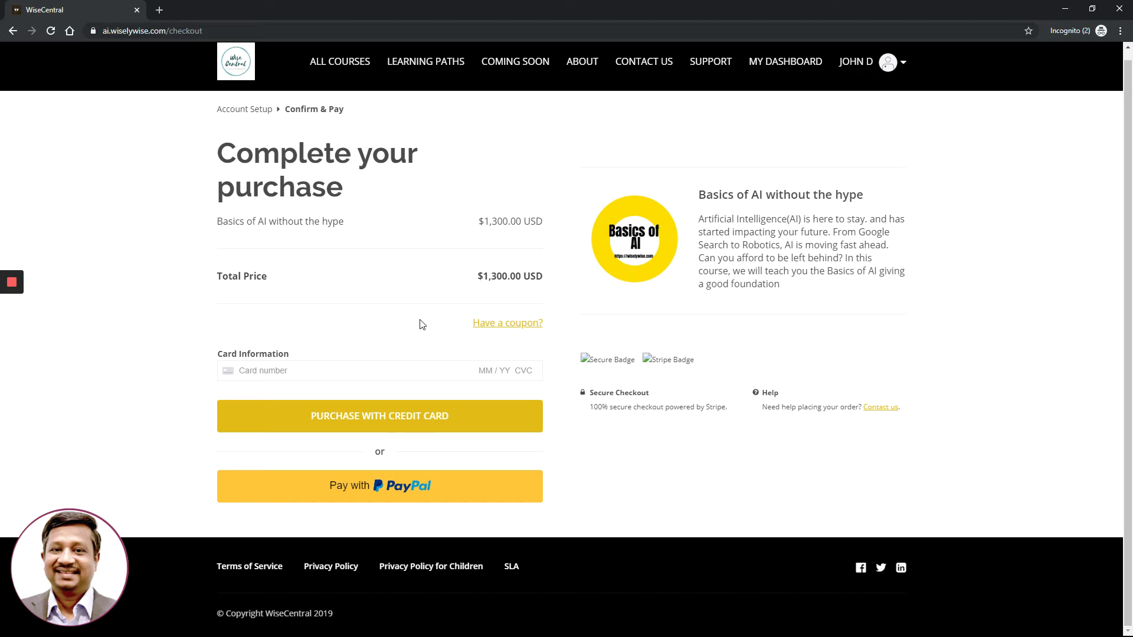
Apply coupon code 90blackfriday2019 to cut the total to $130.00 USD
left_click(520, 324)
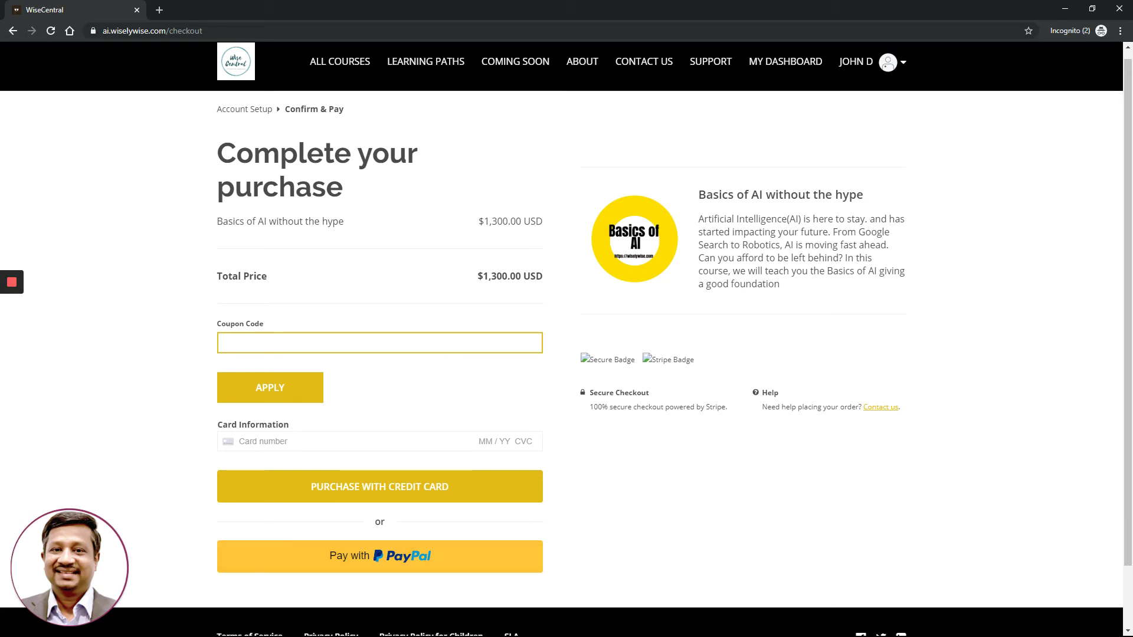
scroll(302, 596, "down", 1)
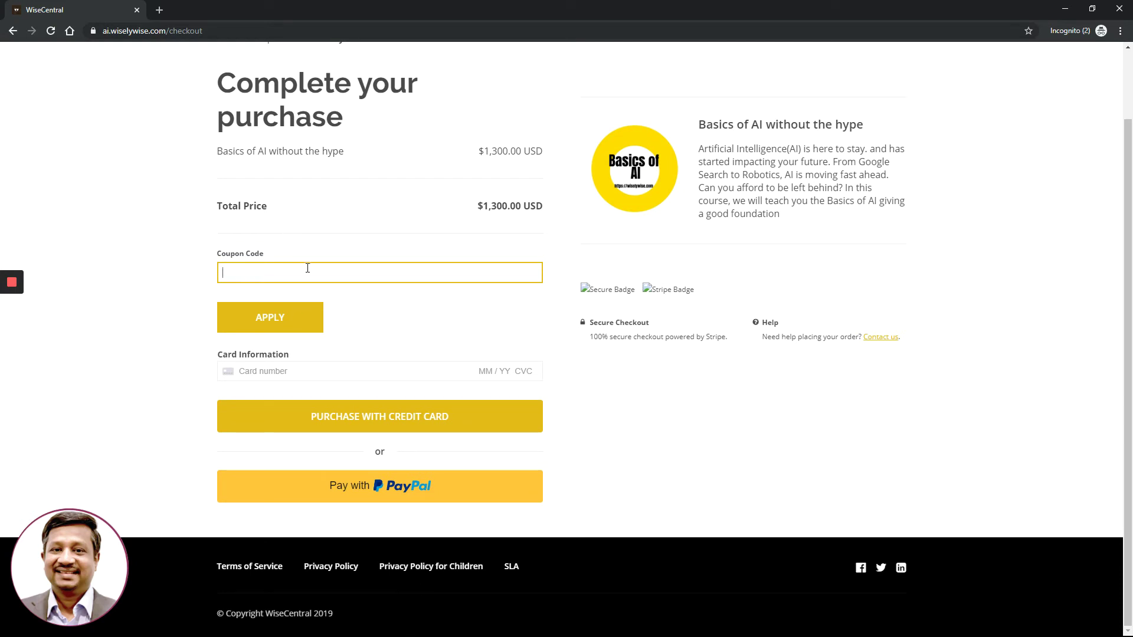
type("90blackfriday2019")
left_click(271, 318)
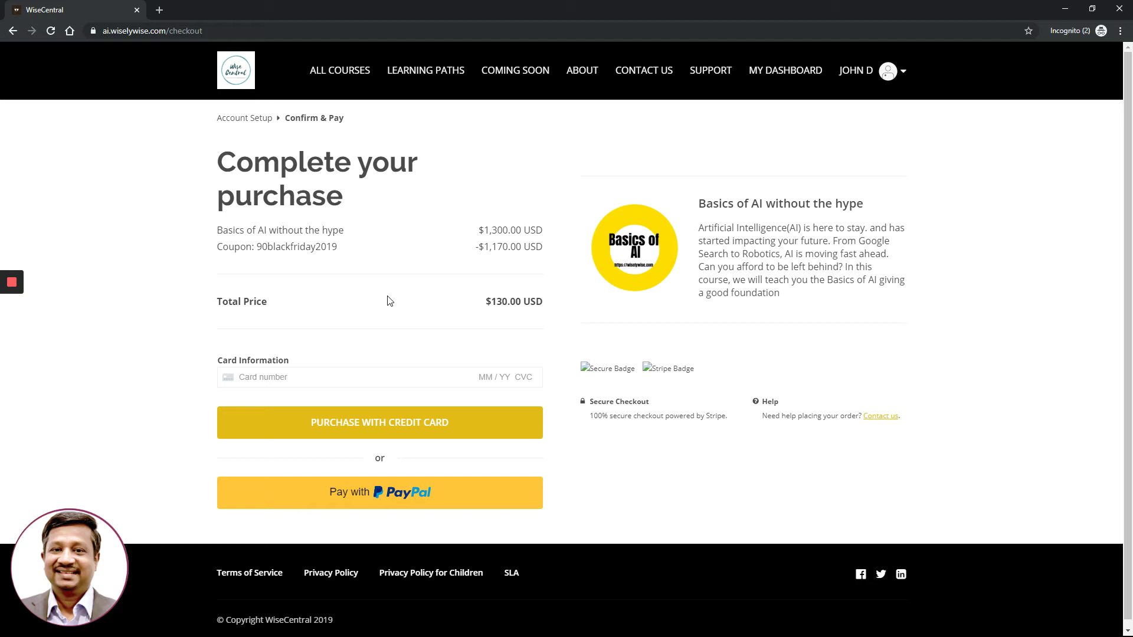
Enter the credit card number, a 02/23 expiry date and the card's security code
left_click(258, 377)
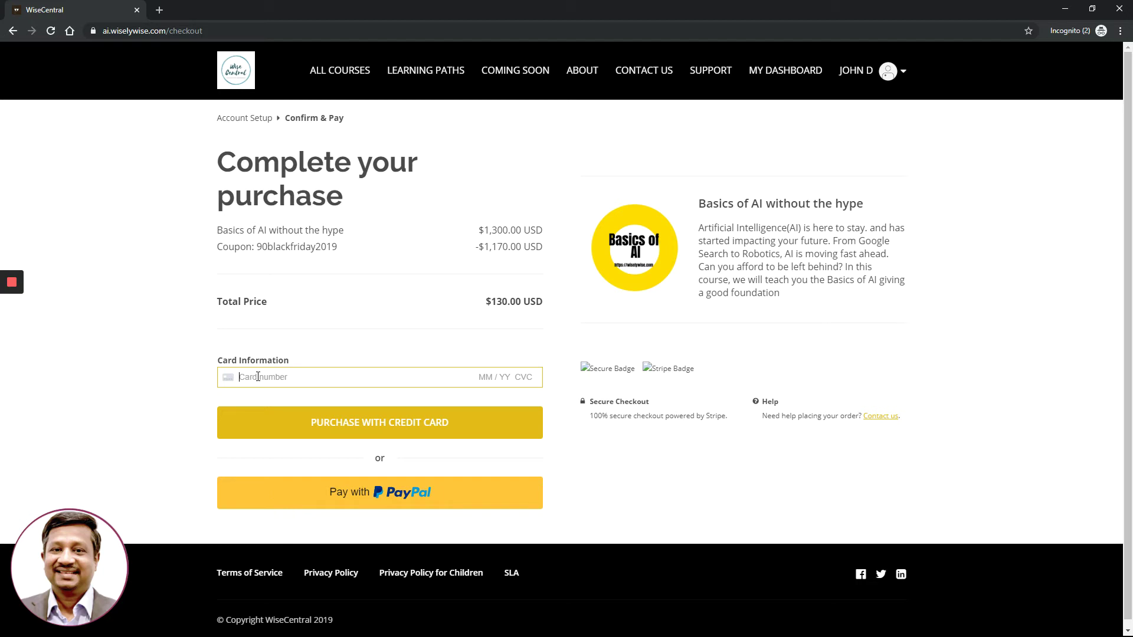
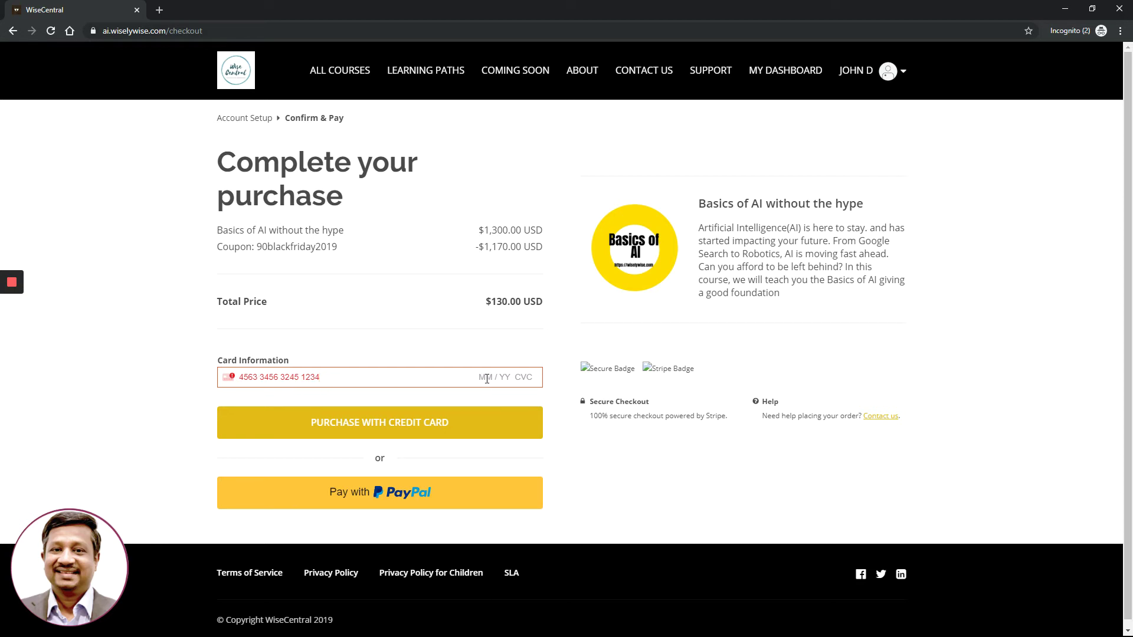
left_click(487, 379)
type("02 / ")
type("23 ")
type("345")
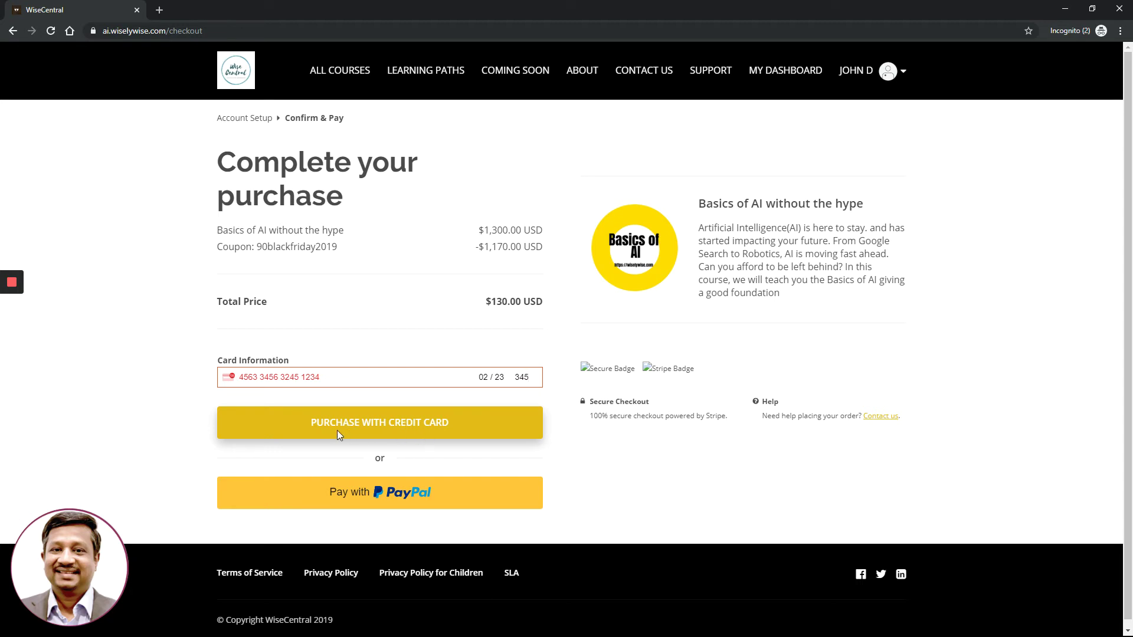
left_click(404, 502)
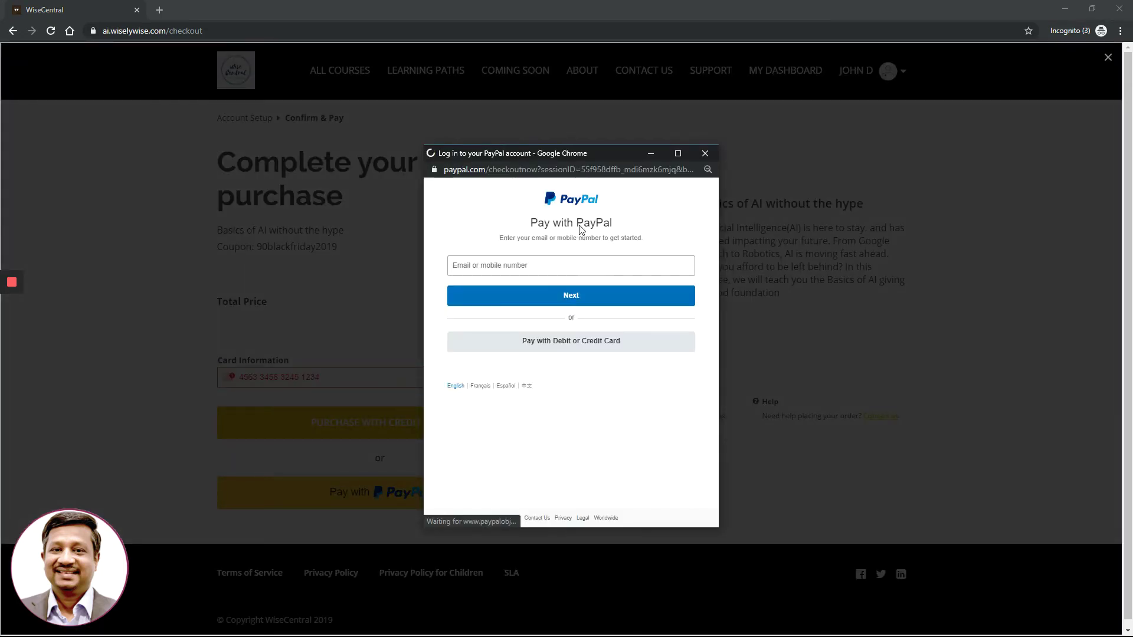
left_click(545, 264)
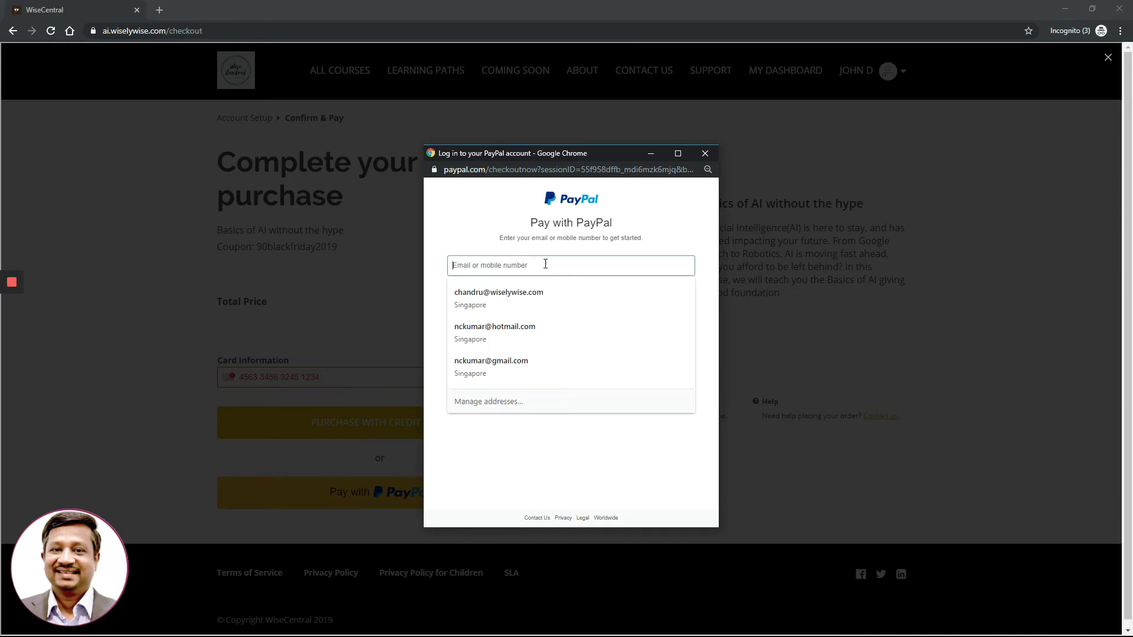
left_click(433, 229)
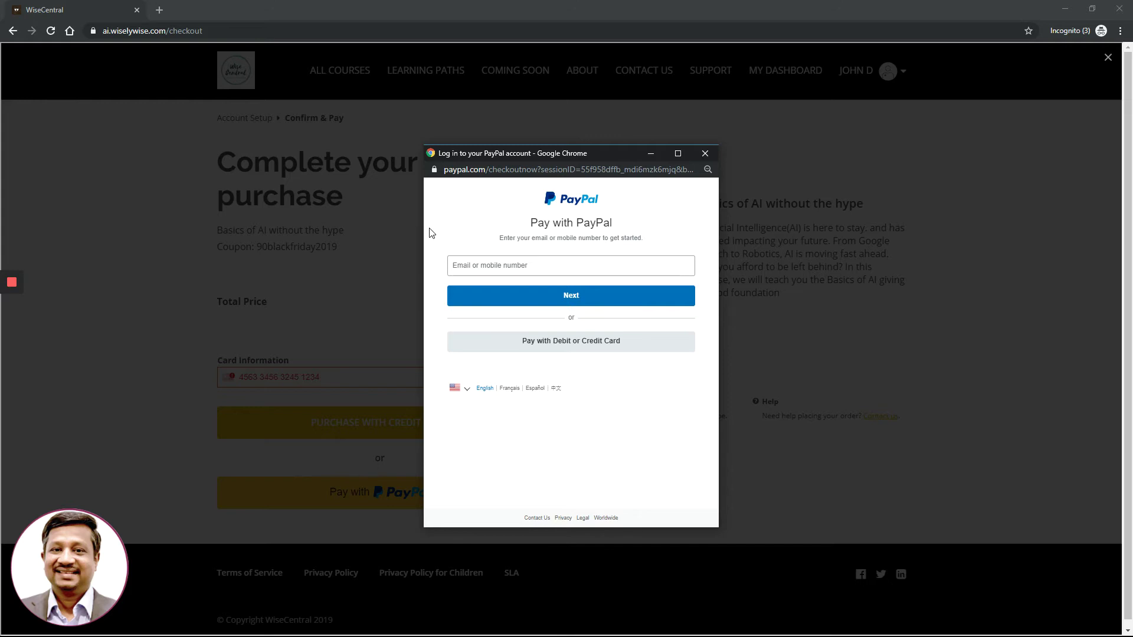
left_click(706, 154)
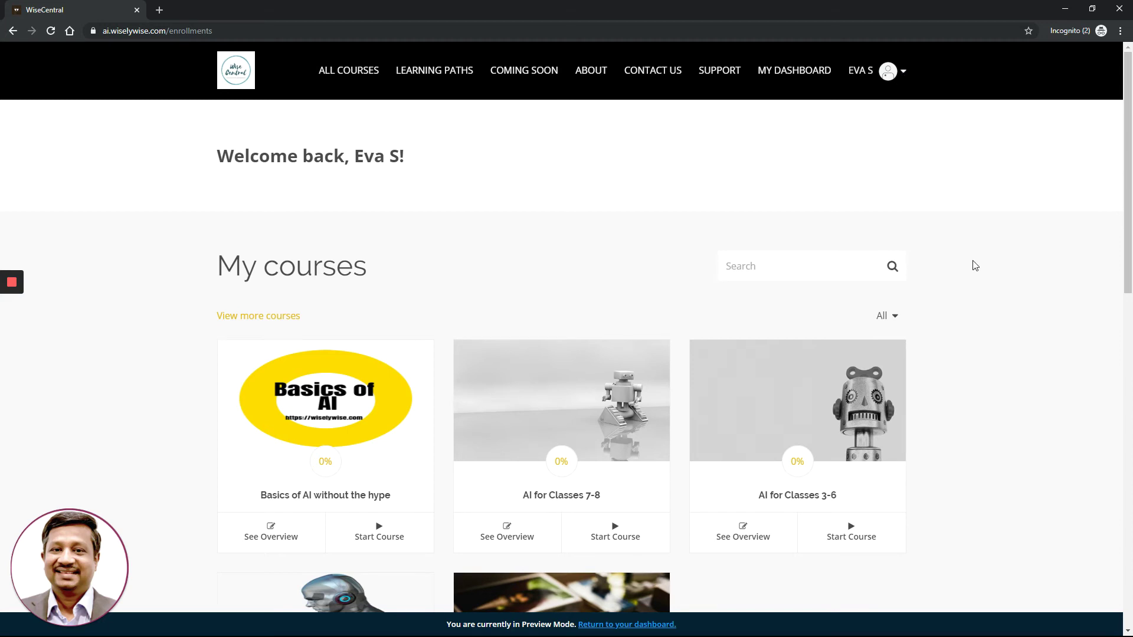
Scroll down the My courses page through the five enrolled course cards
scroll(975, 266, "down", 1)
scroll(975, 265, "down", 1)
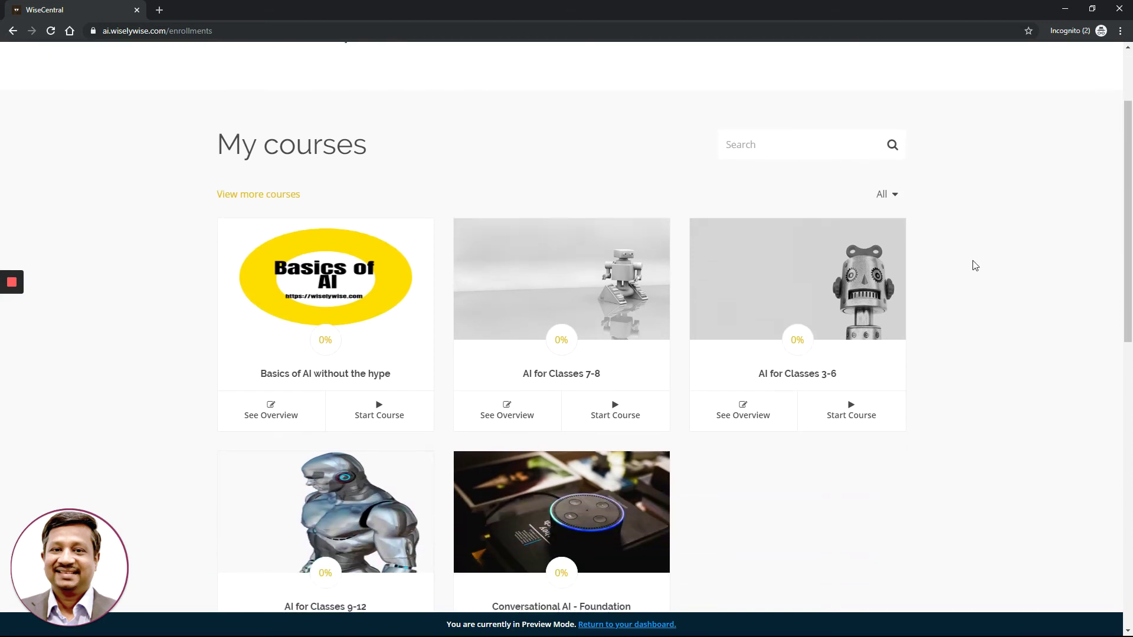